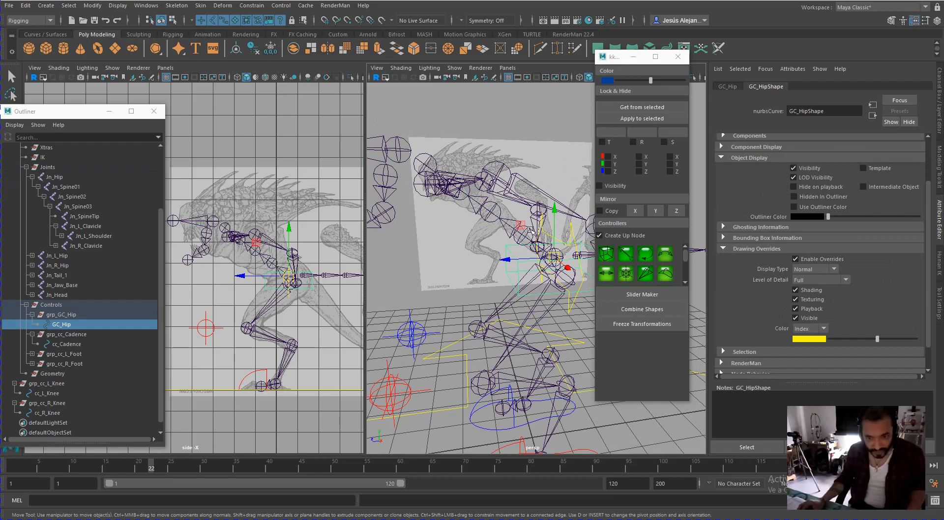
Examine the lower spine joints Jn_Spine01 and Jn_Spine02 in the perspective view.
left_click(521, 240)
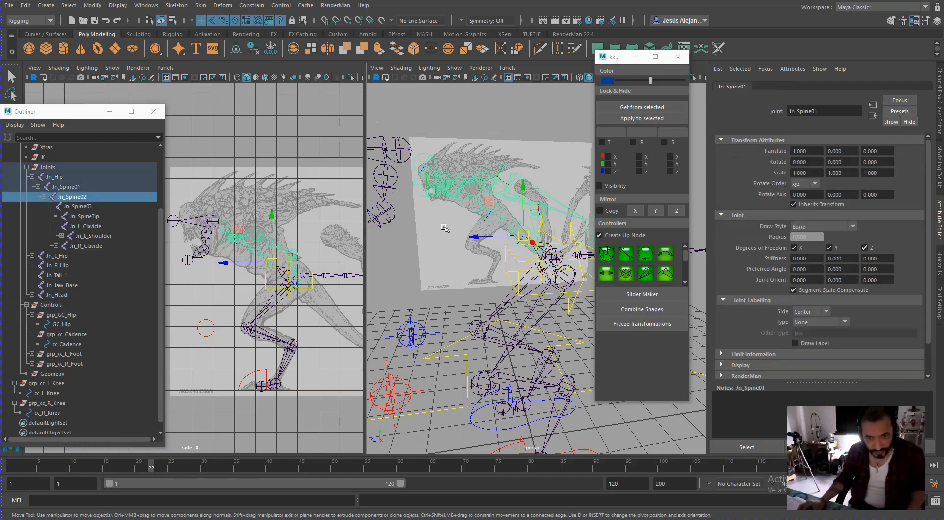
left_click_drag(445, 229, 462, 281, "alt")
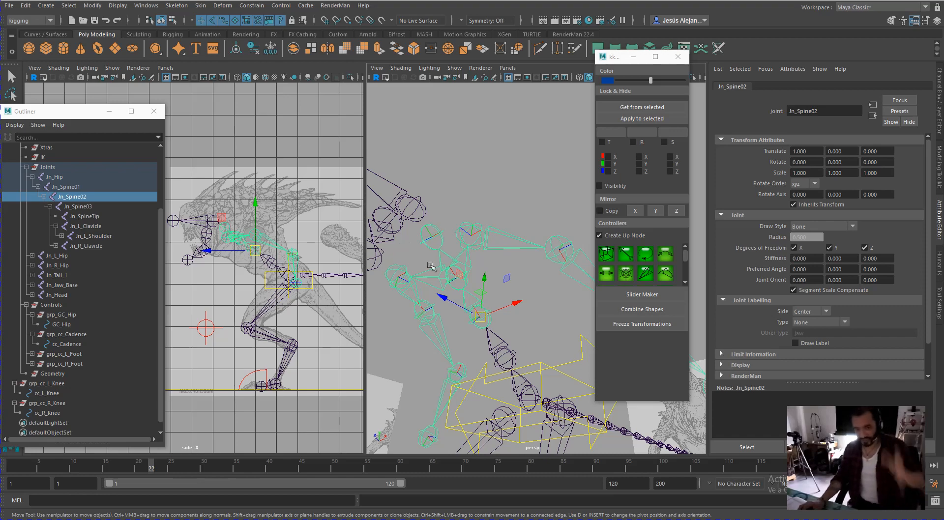
middle_click_drag(487, 350, 474, 327, "alt")
left_click_drag(474, 327, 543, 305, "alt")
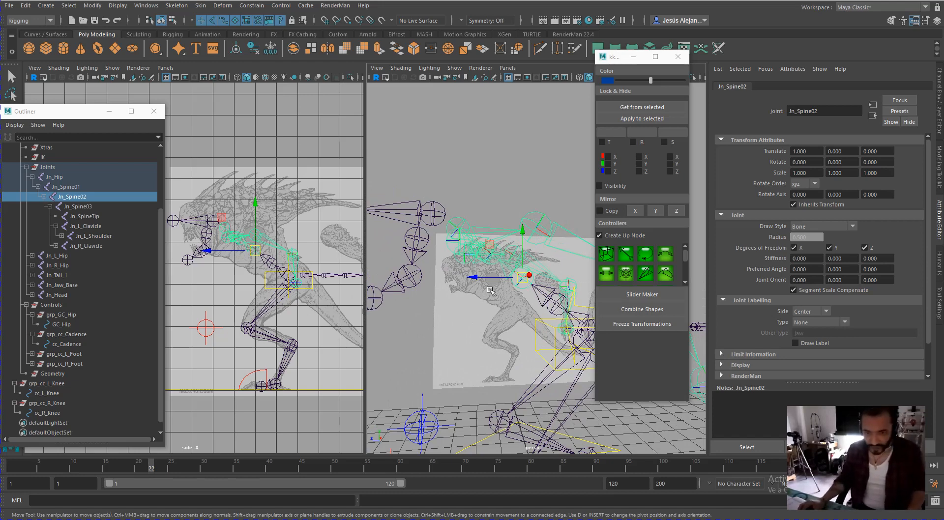
Create a pin-shaped controller with an up node from the controller library, with nothing selected.
left_click(504, 184)
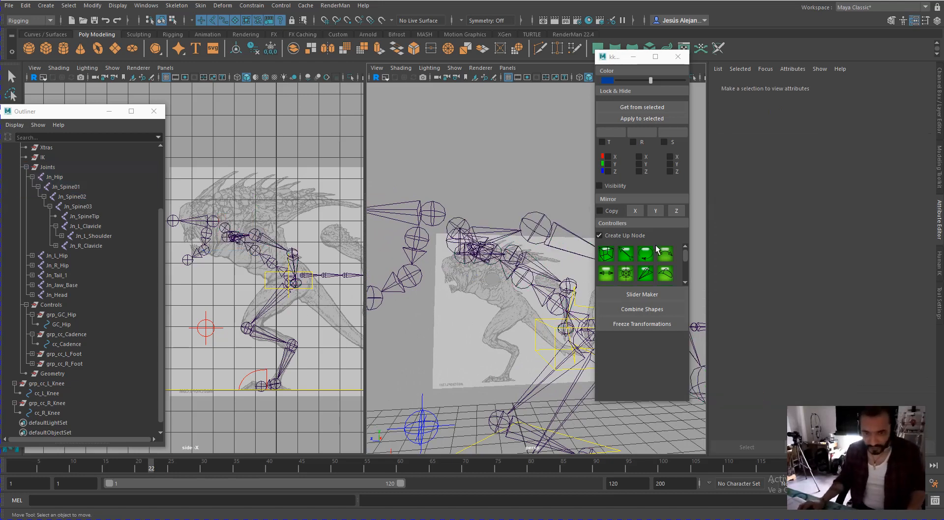
left_click(686, 282)
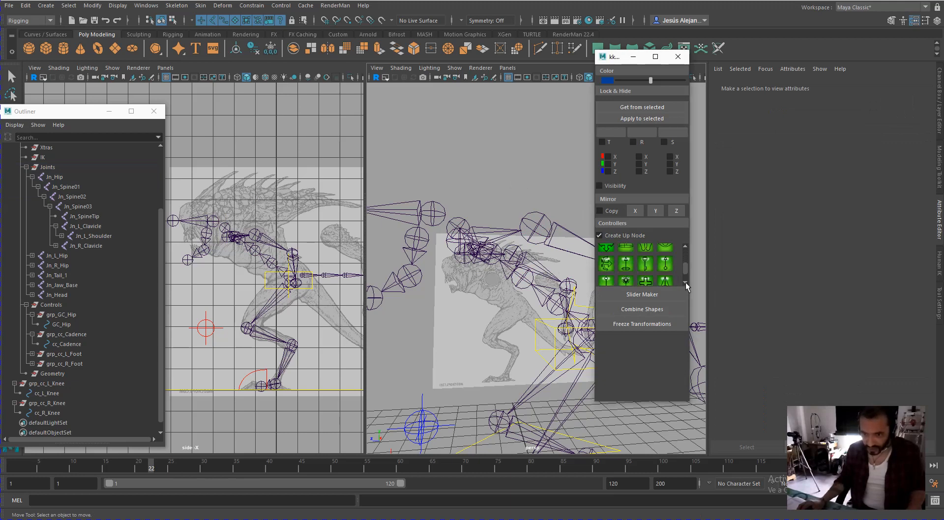
left_click(685, 284)
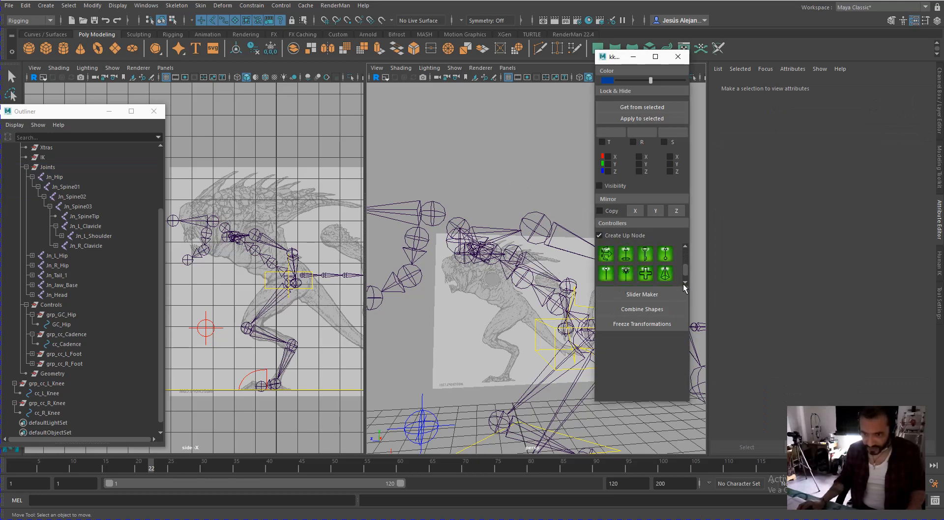
left_click(610, 279)
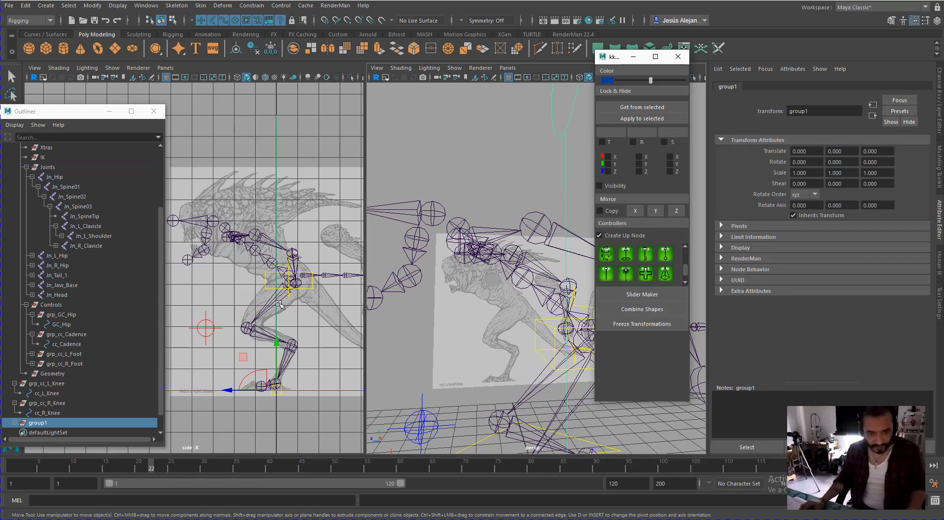
Scale the pin controller's group1 uniformly down to about 0.199.
key("f")
left_click_drag(466, 219, 542, 295, "alt")
key("r")
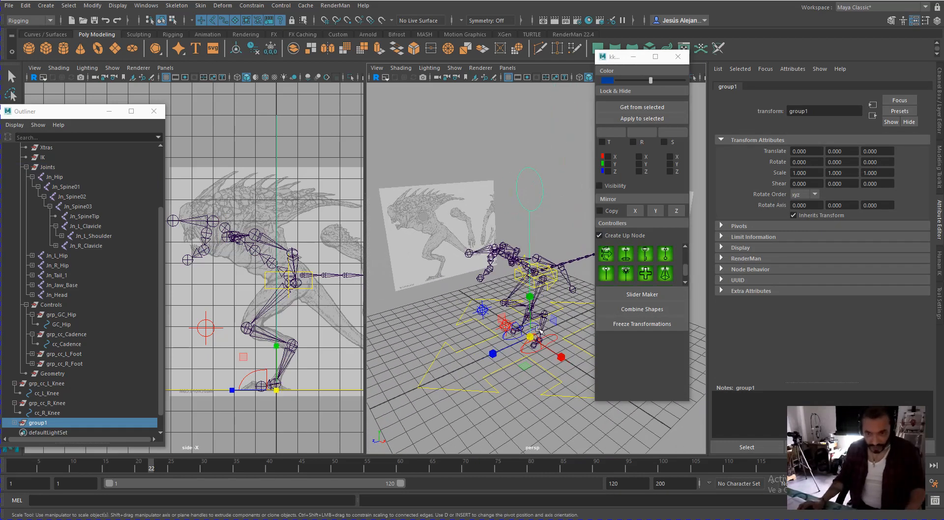
left_click_drag(530, 339, 398, 383)
scroll(259, 284, "up", 5)
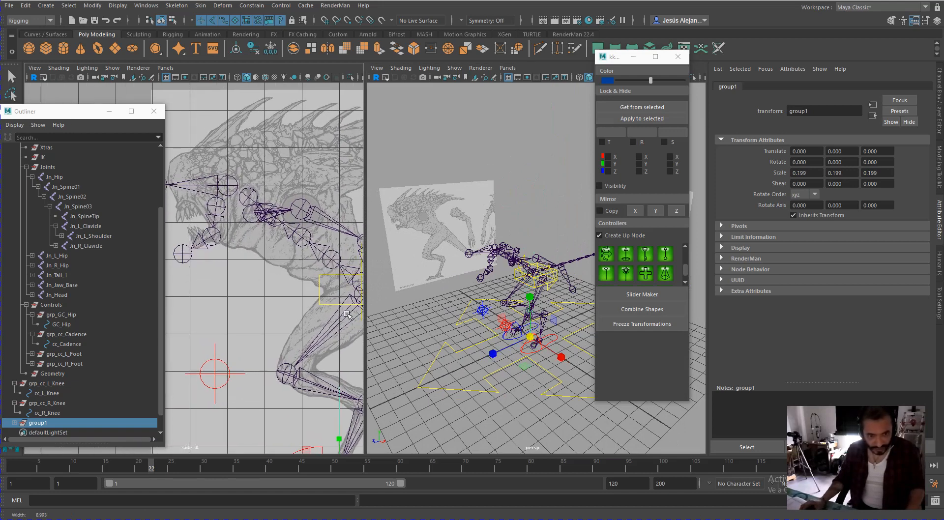
Snap group1 onto the Jn_Spine01 joint in the side view.
middle_click_drag(260, 284, 261, 280, "alt")
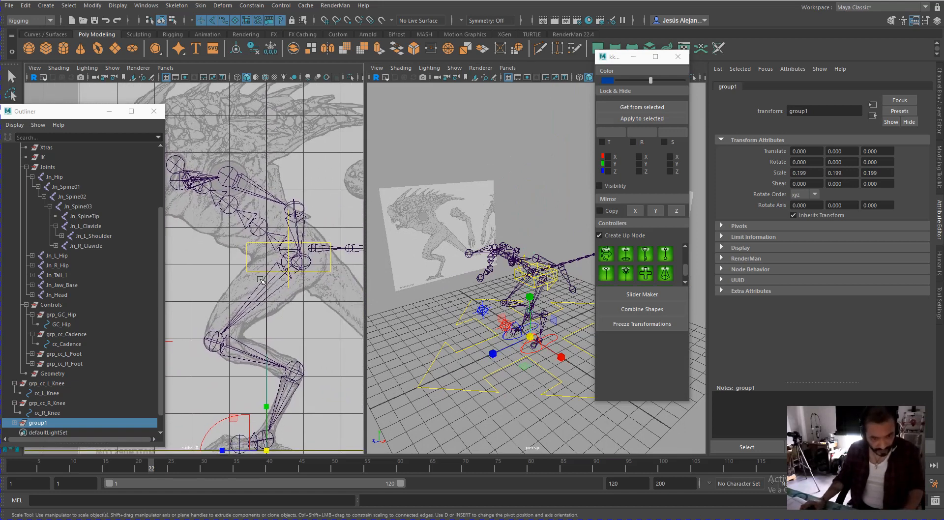
key("w")
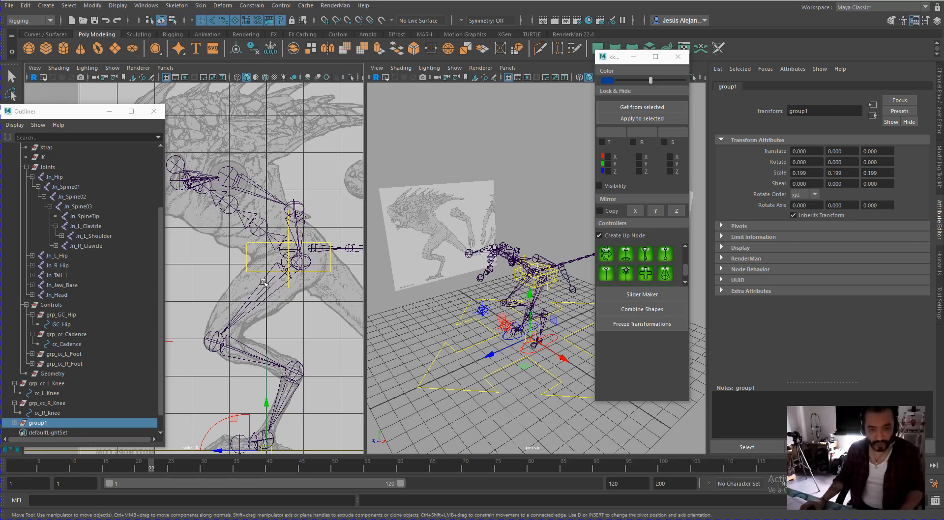
key("v")
left_click_drag(267, 450, 248, 239)
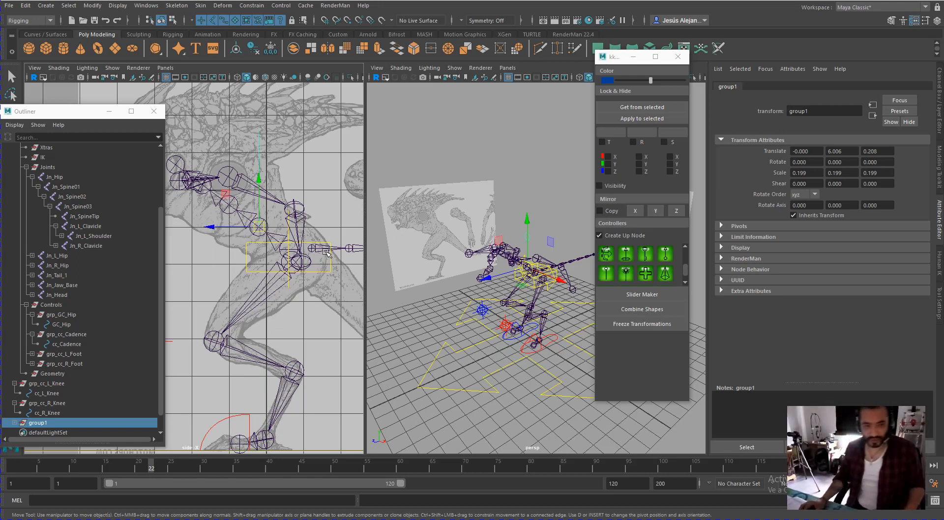
Rotate group1 about -43.6 degrees on X in the side view to tilt the pin controller backward from the spine.
left_click(15, 423)
left_click(939, 109)
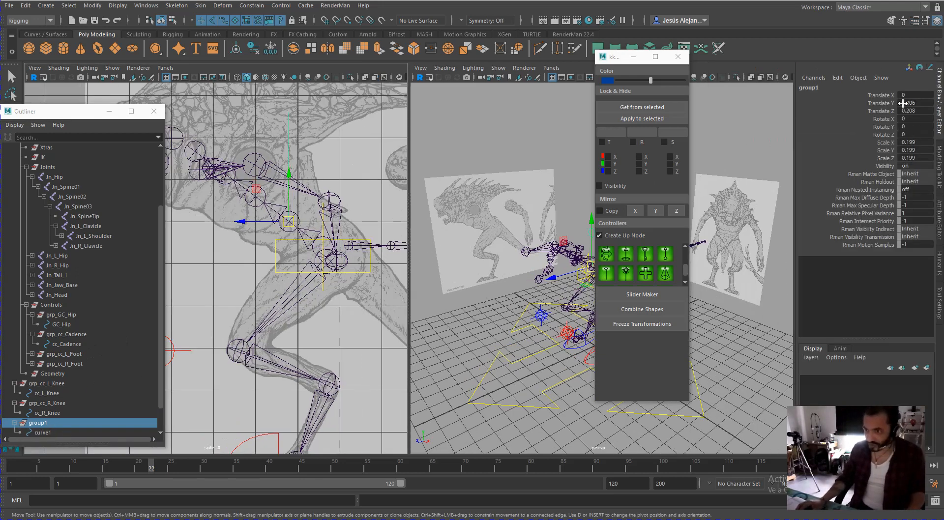
left_click_drag(623, 57, 753, 152)
left_click_drag(639, 216, 571, 212, "alt")
right_click_drag(570, 213, 619, 217, "alt")
left_click_drag(571, 217, 625, 217, "alt")
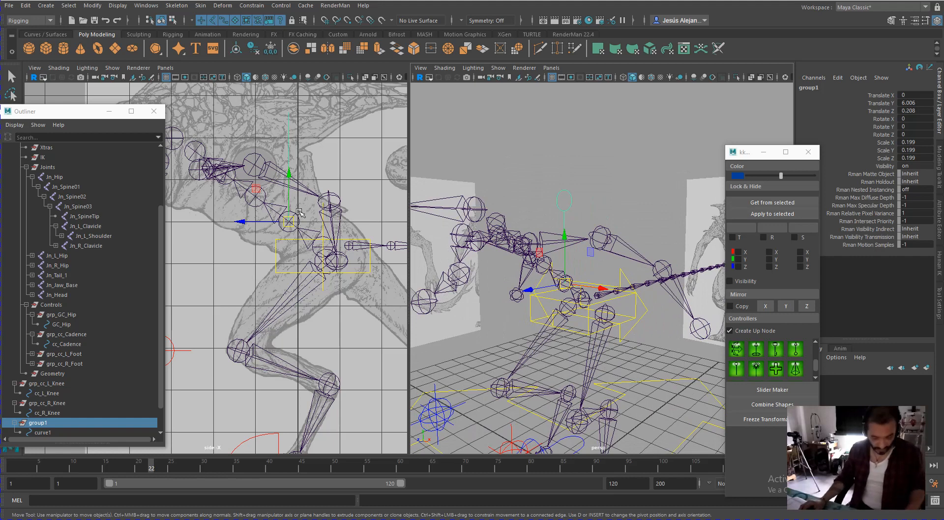
key("e")
left_click_drag(279, 193, 288, 185)
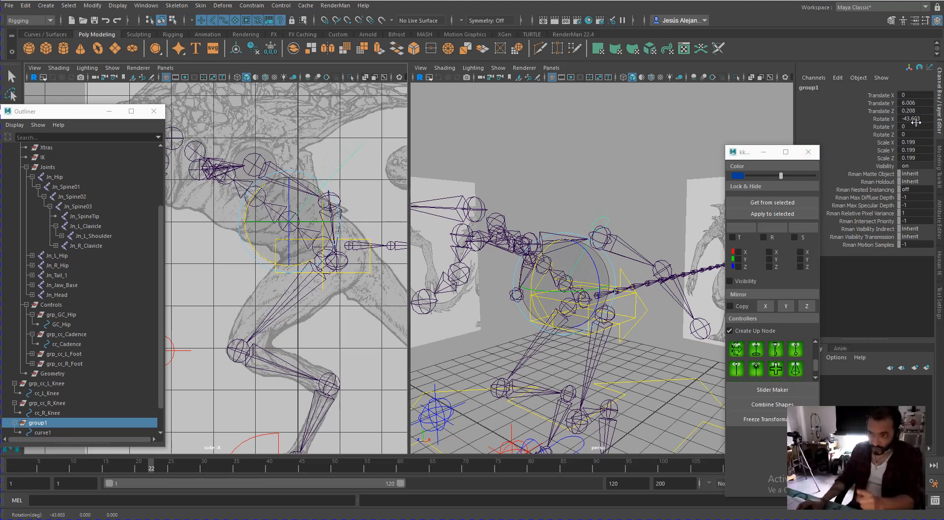
Try freezing group1's transformations, inspect the rotation axes of its child curve1, and undo the freeze.
left_click(48, 432)
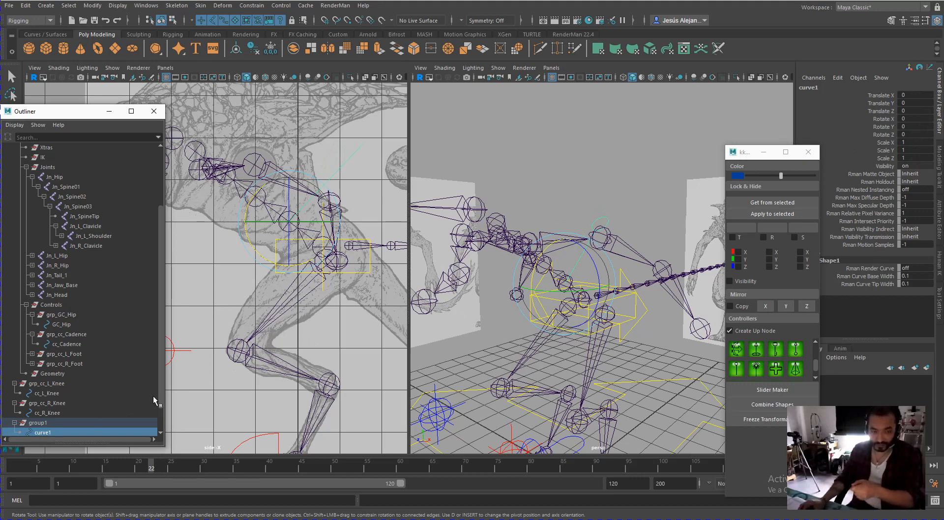
left_click(45, 424)
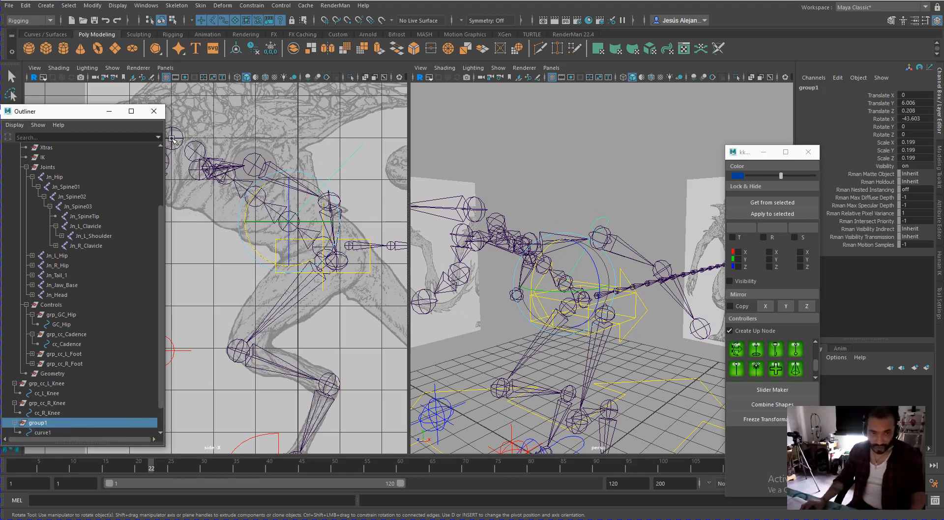
left_click(271, 49)
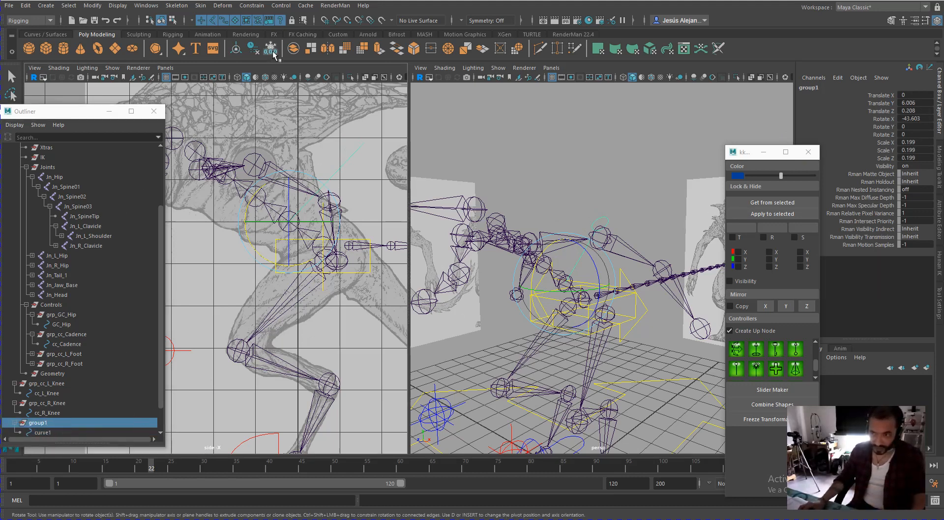
left_click(42, 432)
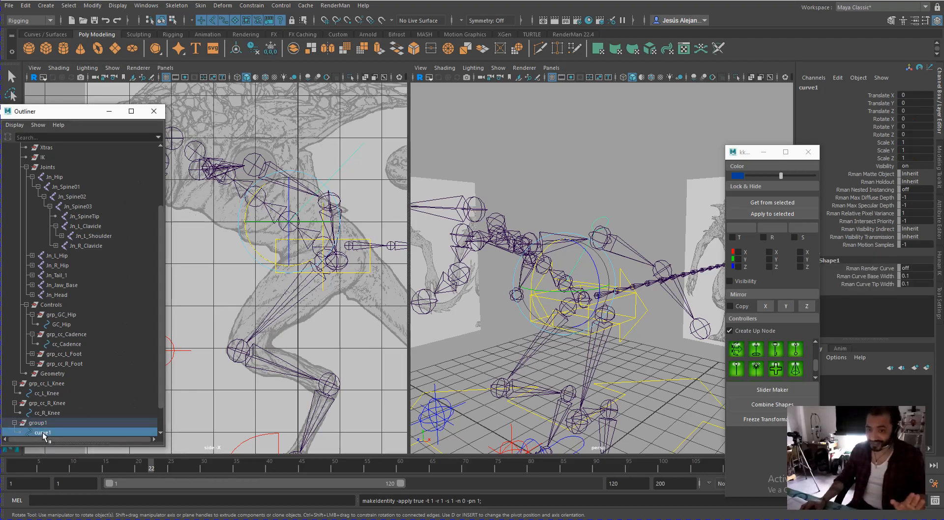
left_click_drag(433, 320, 459, 308, "alt")
right_click_drag(497, 334, 578, 351, "alt")
middle_click_drag(566, 347, 529, 291, "alt")
left_click_drag(529, 291, 564, 297, "alt")
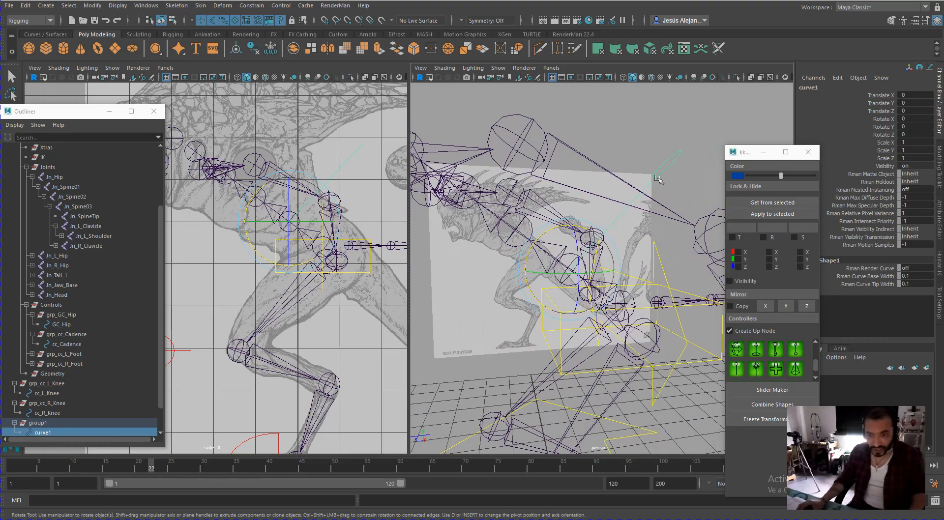
left_click_drag(630, 216, 652, 221, "alt")
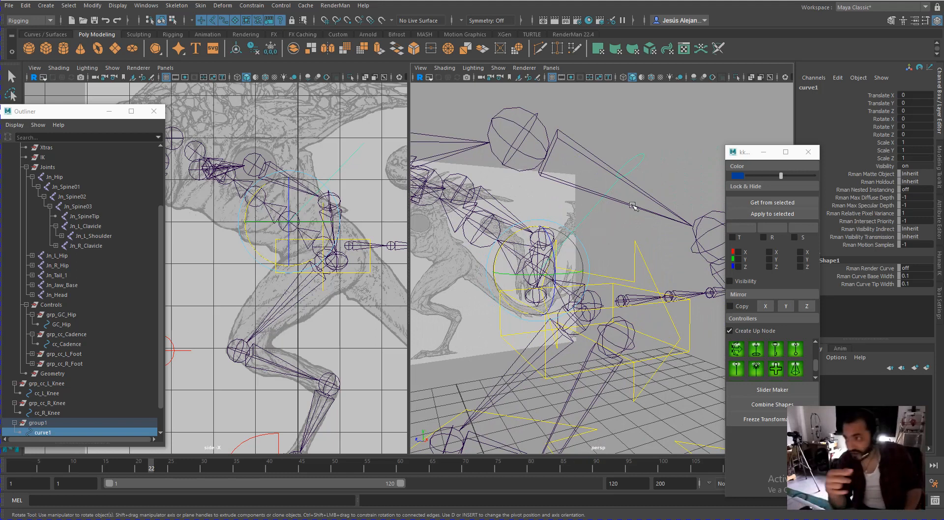
key("ctrl+z")
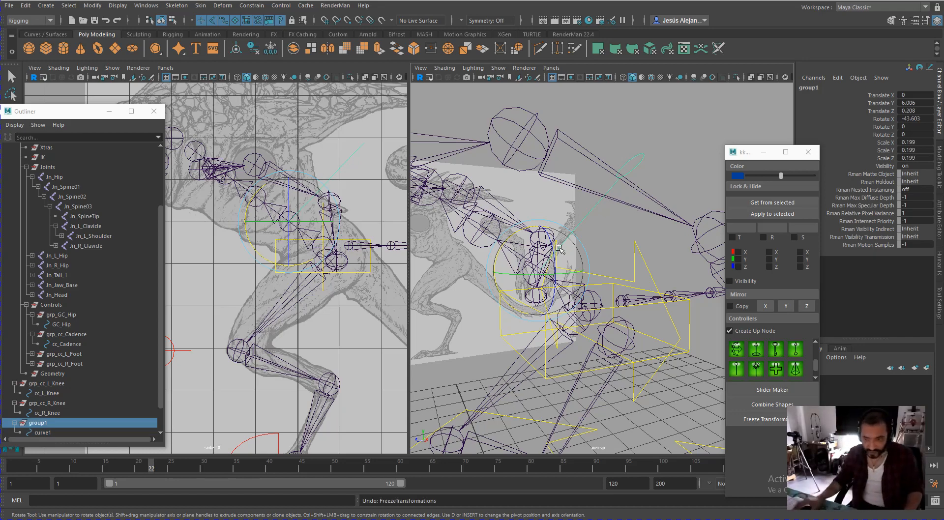
Set the Rotate tool's axis orientation to Object with curve1 selected and inspect its rotation axes.
left_click(43, 433)
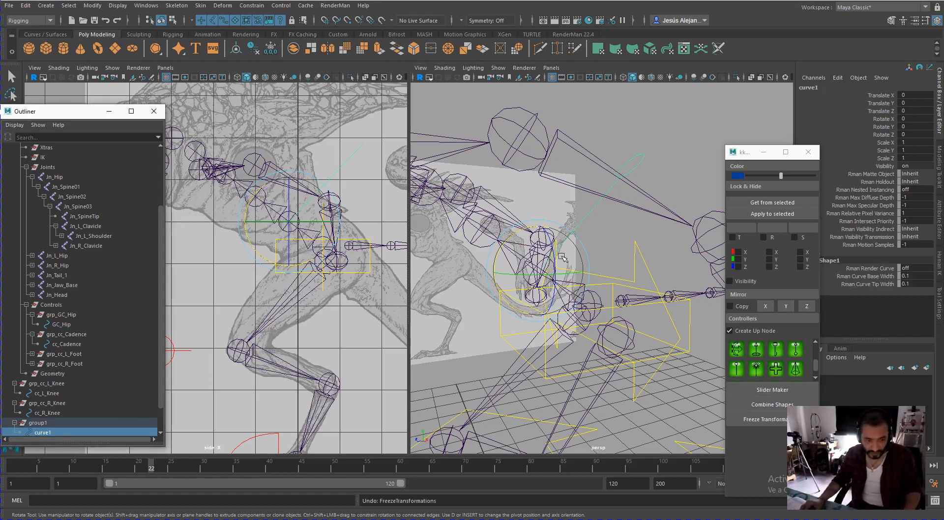
left_click_drag(563, 258, 598, 247, "alt")
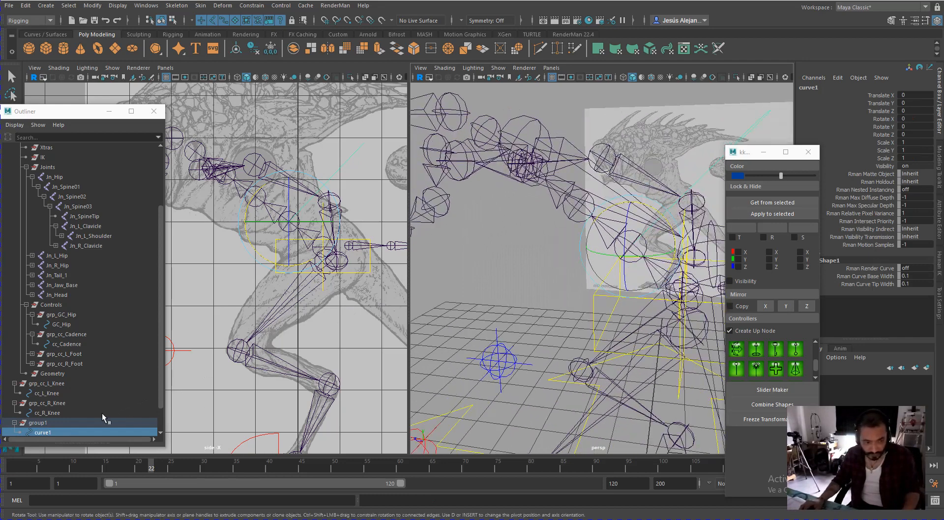
left_click(926, 21)
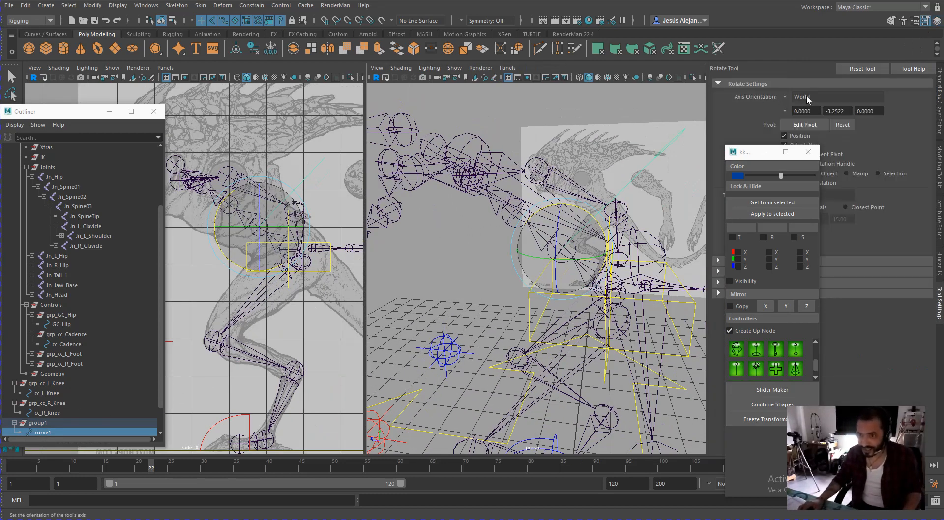
left_click(791, 97)
left_click(804, 108)
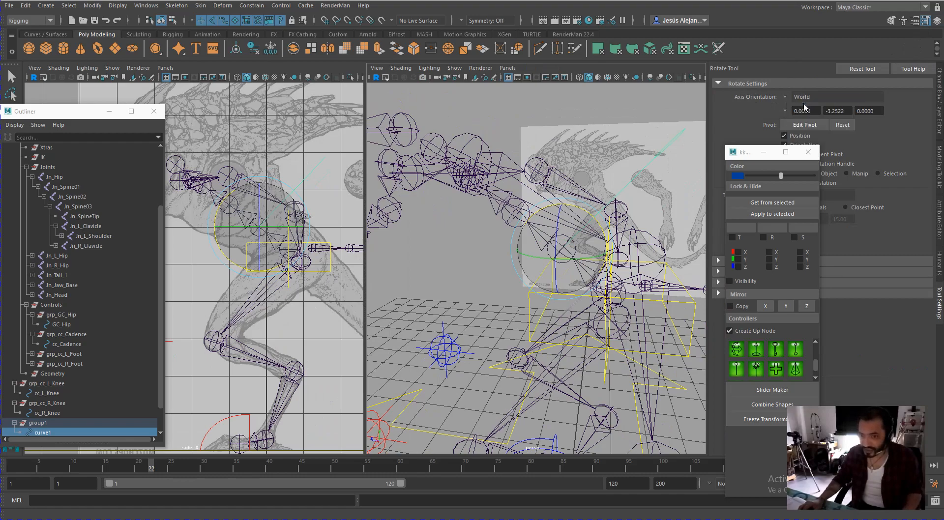
left_click_drag(570, 242, 486, 243, "alt")
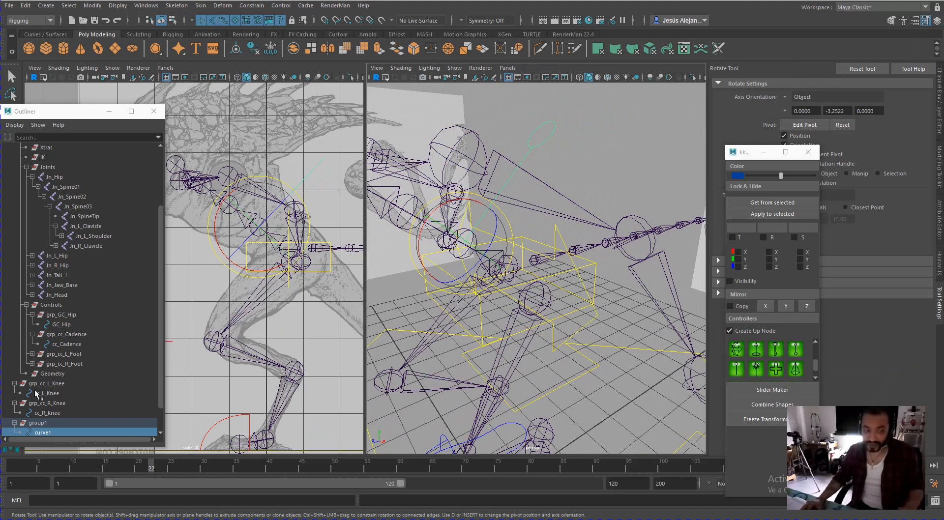
Freeze group1 again to compare curve1's object-oriented axes with and without the freeze, undoing it in between.
left_click(35, 424)
left_click(270, 48)
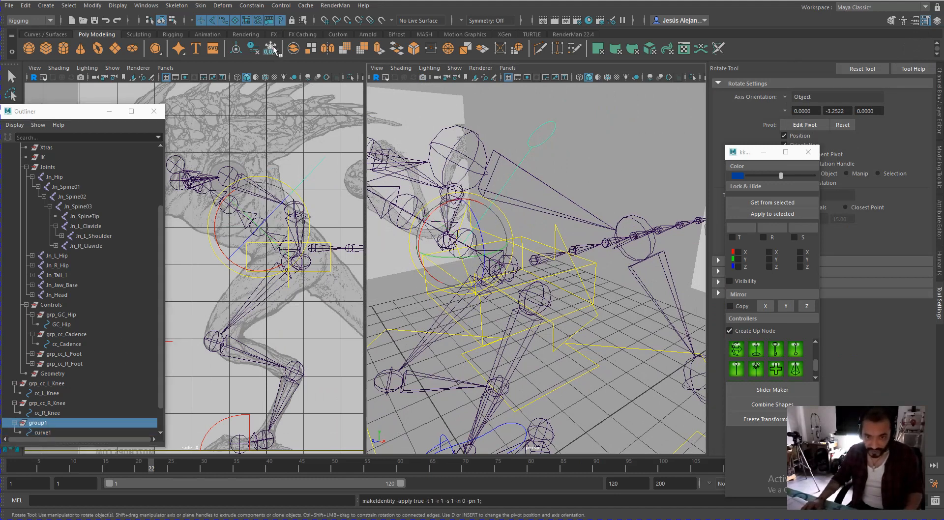
left_click(40, 433)
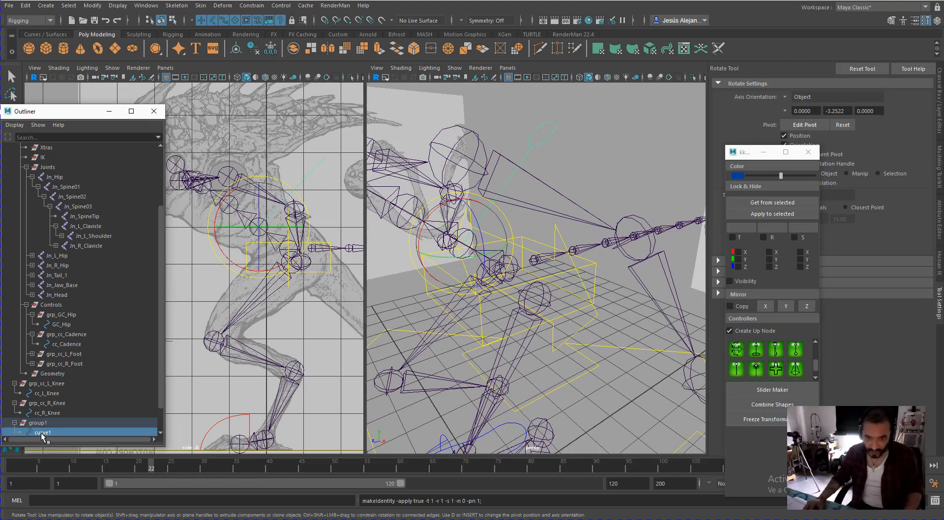
left_click_drag(525, 210, 558, 188, "alt")
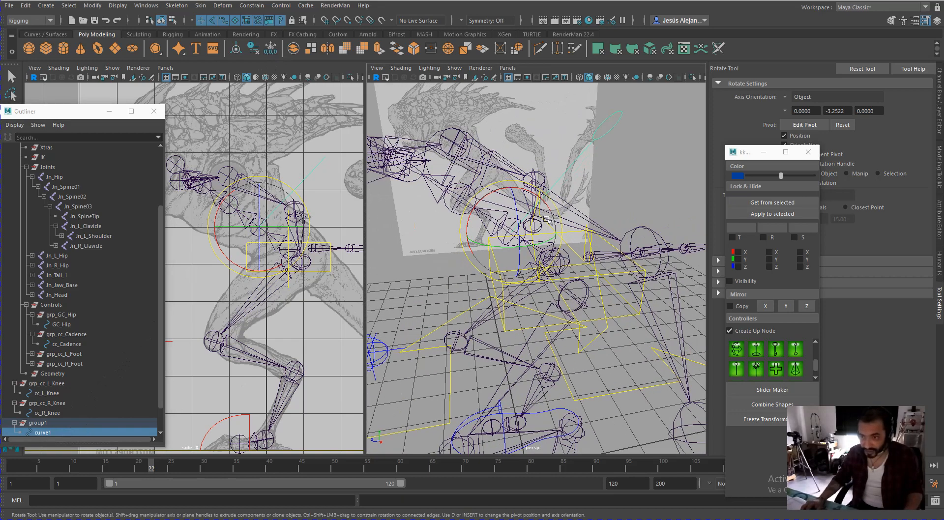
left_click_drag(578, 218, 197, 396, "alt")
key("ctrl+z")
key("ctrl+z")
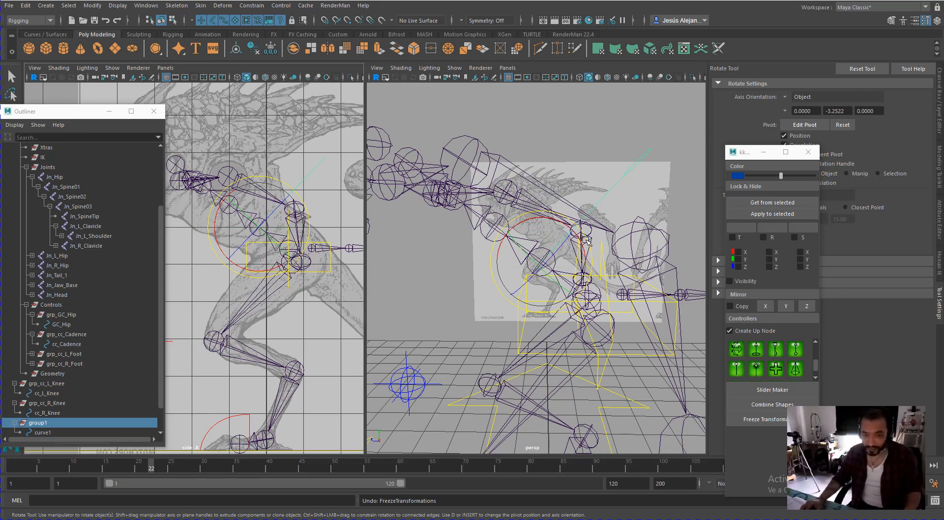
left_click(48, 432)
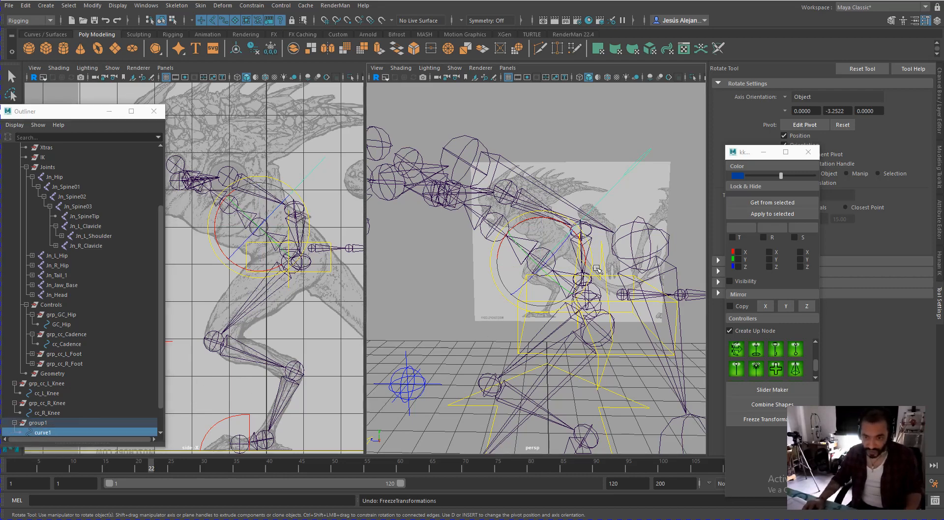
left_click_drag(566, 276, 634, 276, "alt")
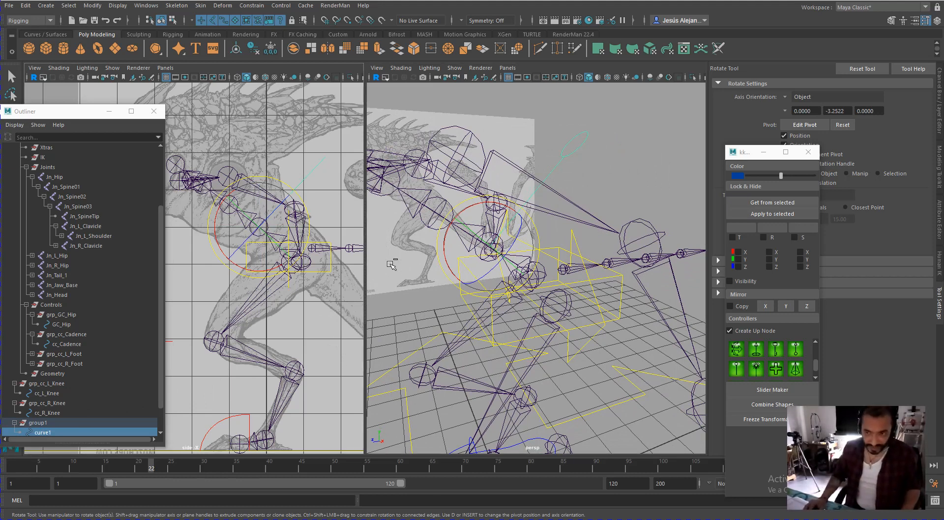
Reset group1's Rotate X to 0 and freeze its transformations in the upright position.
left_click(64, 421)
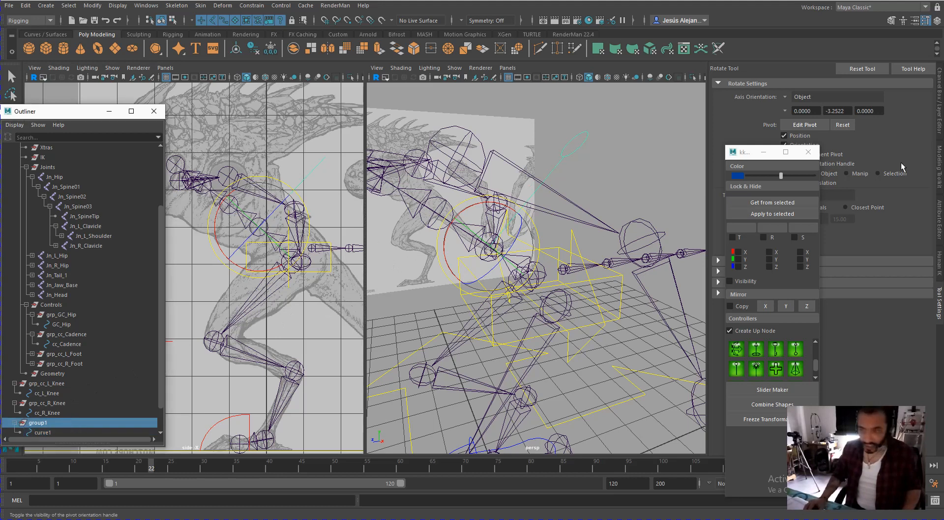
left_click(937, 115)
left_click(913, 119)
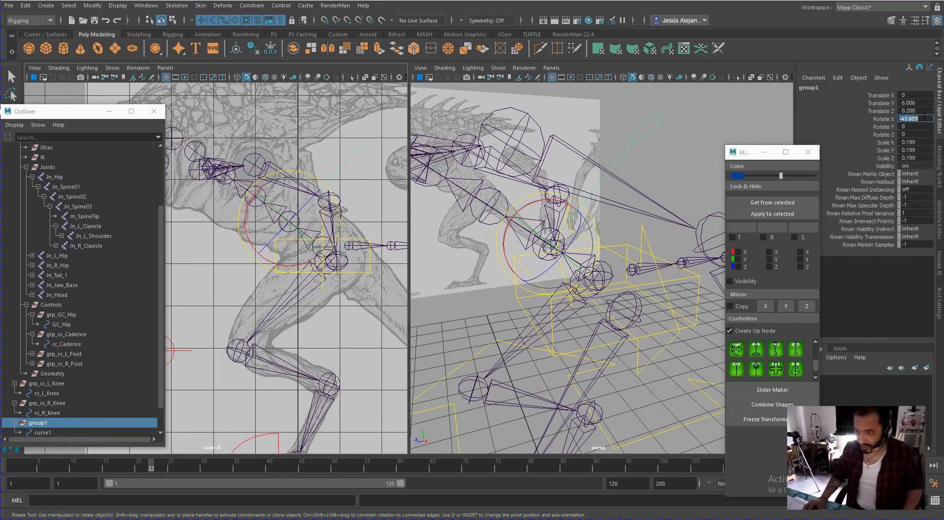
type("0")
key("Return")
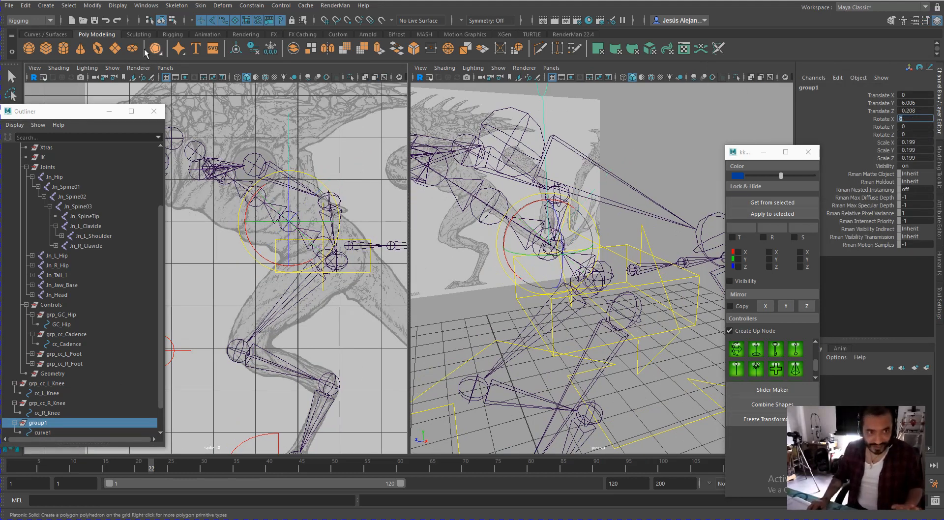
left_click(272, 49)
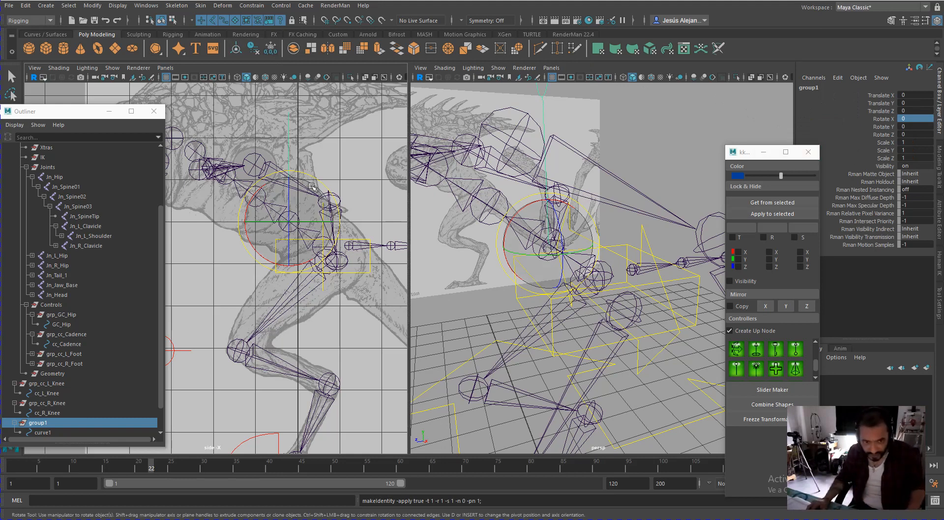
Tilt group1 backward about its X axis in the side view and set its Rotate X to -56.
left_click(269, 187)
left_click_drag(268, 186, 294, 183)
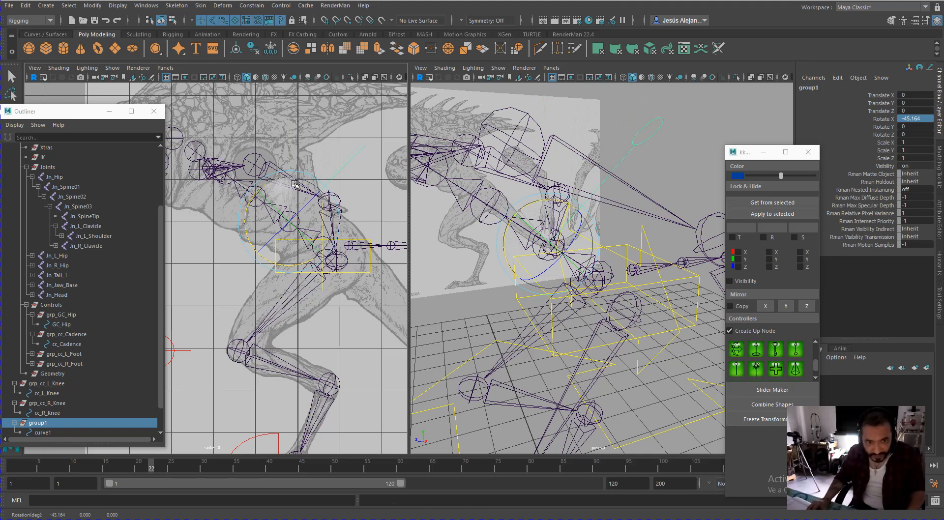
left_click_drag(294, 182, 299, 192)
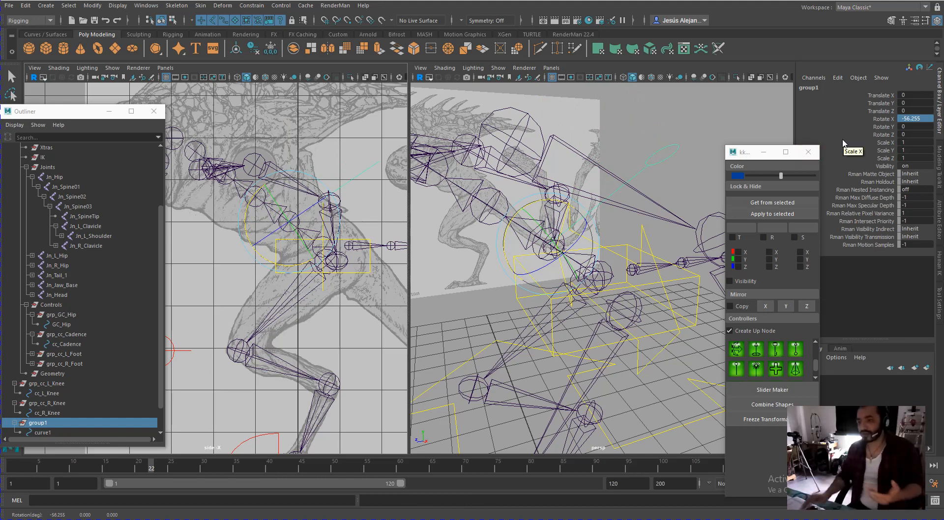
double_click(911, 119)
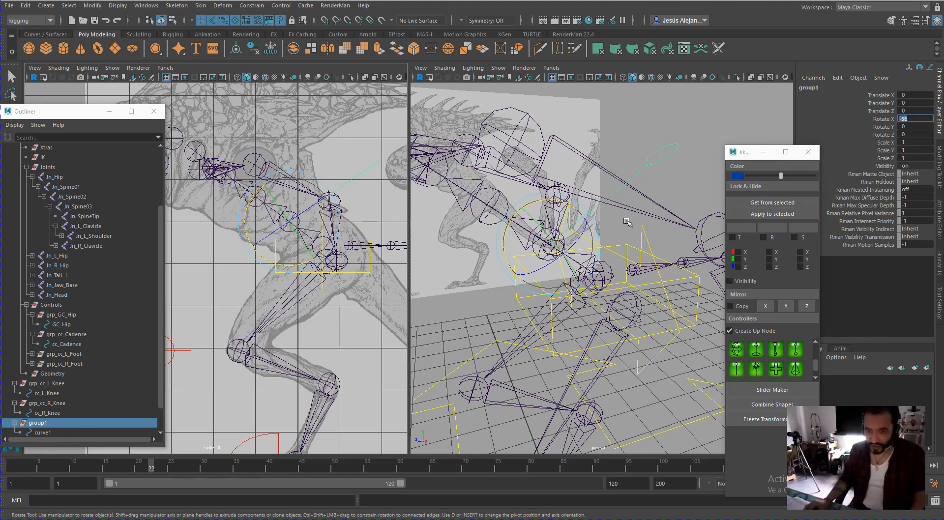
Compare curve1's rotation axes in the World and Object axis orientations of the Rotate tool, ending with Object.
left_click(643, 169)
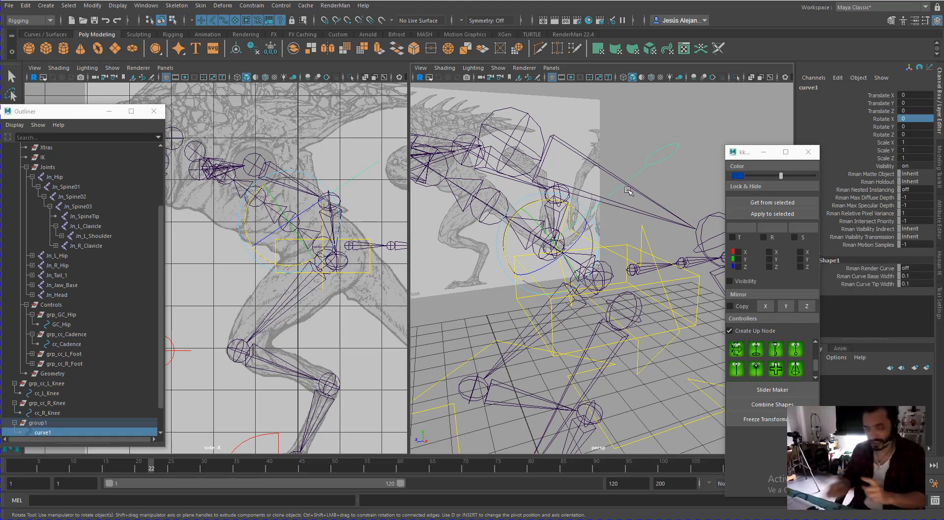
scroll(158, 354, "down", 1)
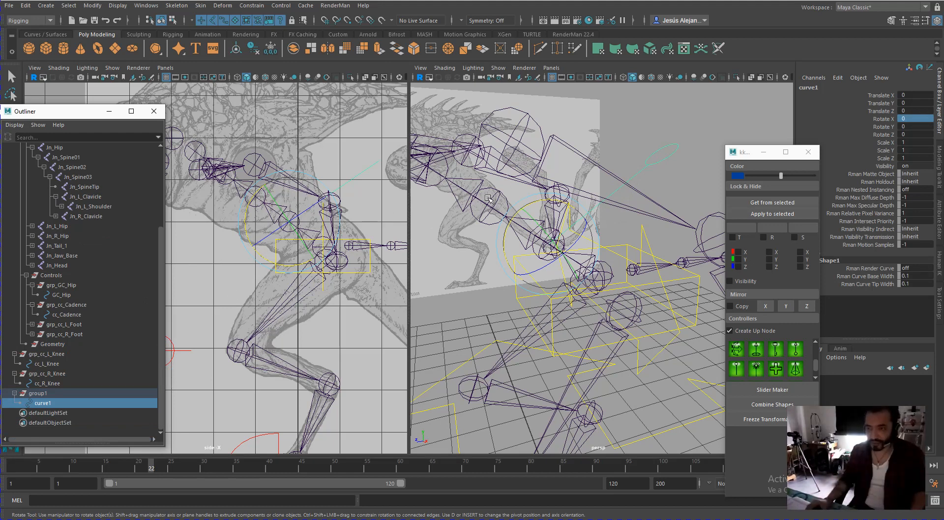
left_click(925, 20)
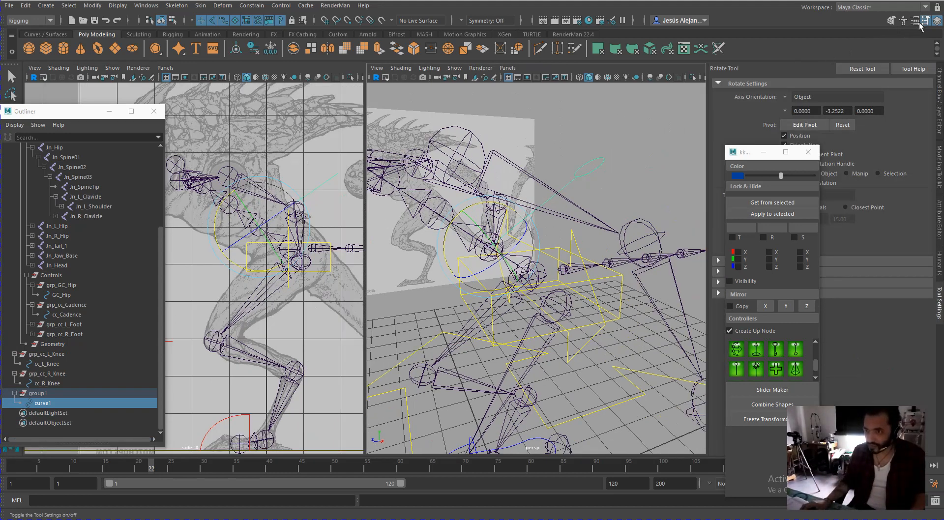
left_click(785, 97)
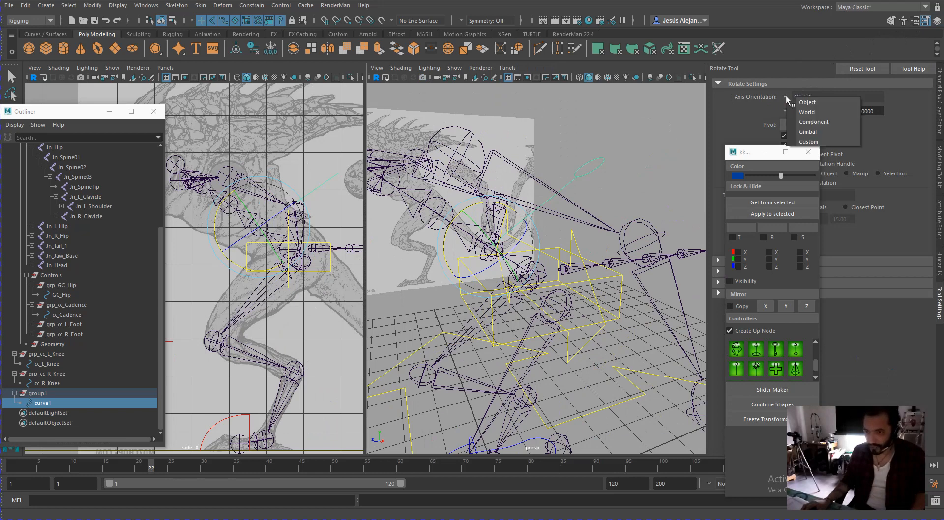
left_click(796, 109)
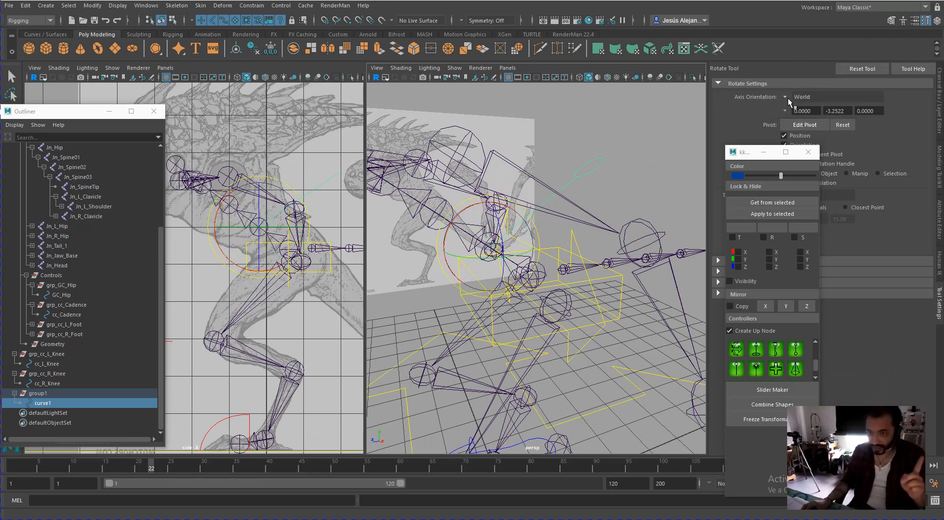
left_click(788, 98)
left_click(796, 102)
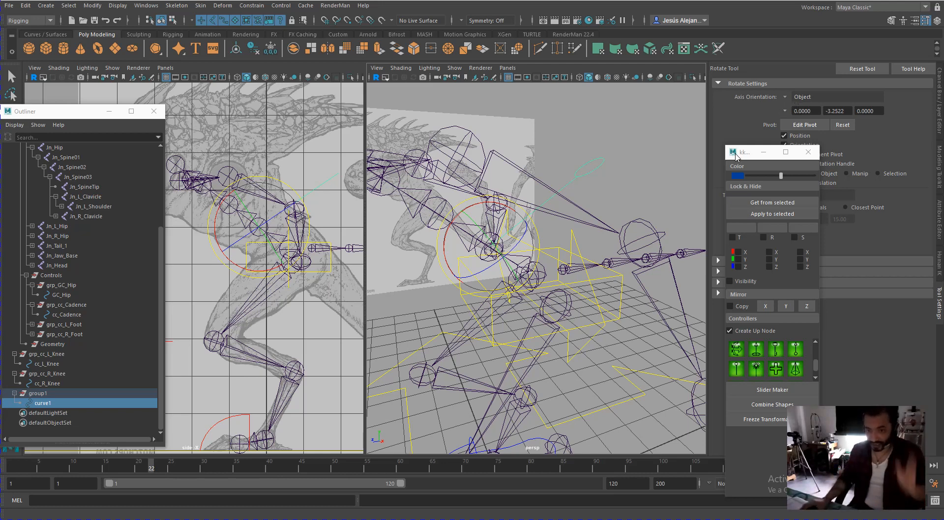
left_click(41, 394)
left_click_drag(577, 190, 509, 216, "alt")
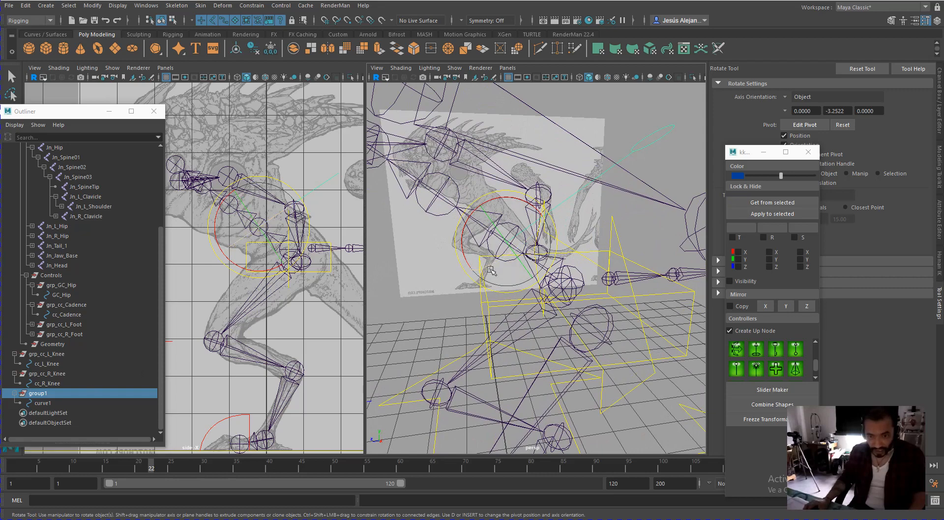
key("ctrl+d")
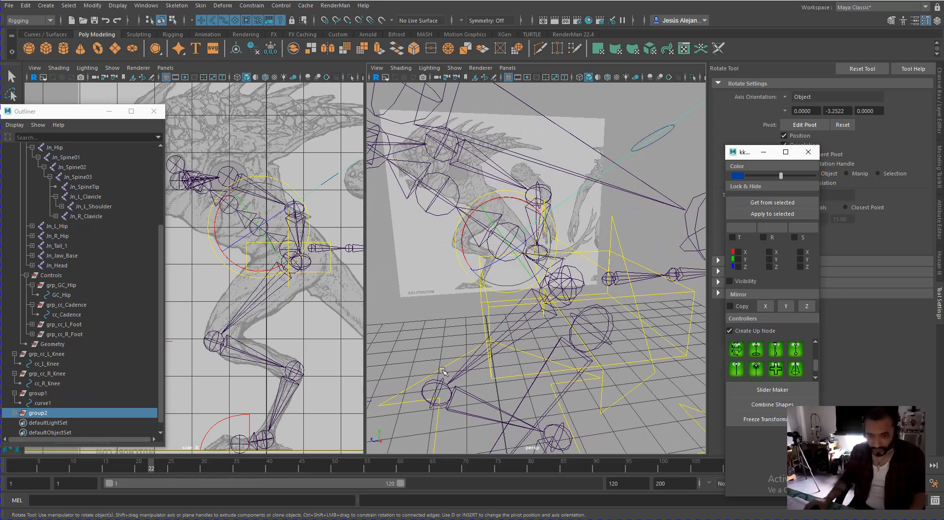
left_click_drag(470, 371, 514, 382, "alt")
right_click_drag(482, 384, 488, 343, "alt")
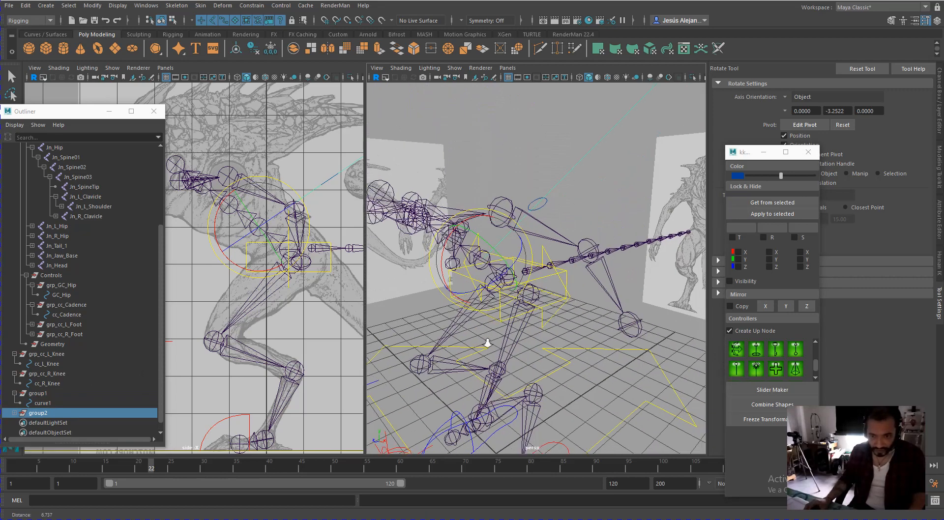
key("ctrl+z")
key("ctrl+z")
key("ctrl+z")
Create a second pin-shaped controller with an up node and scale its group uniformly to about 0.23.
left_click(480, 372)
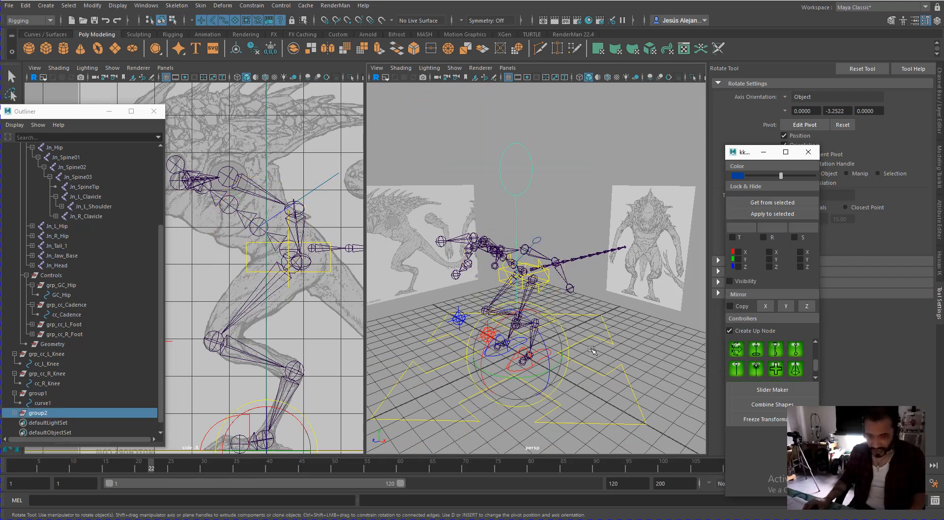
key("r")
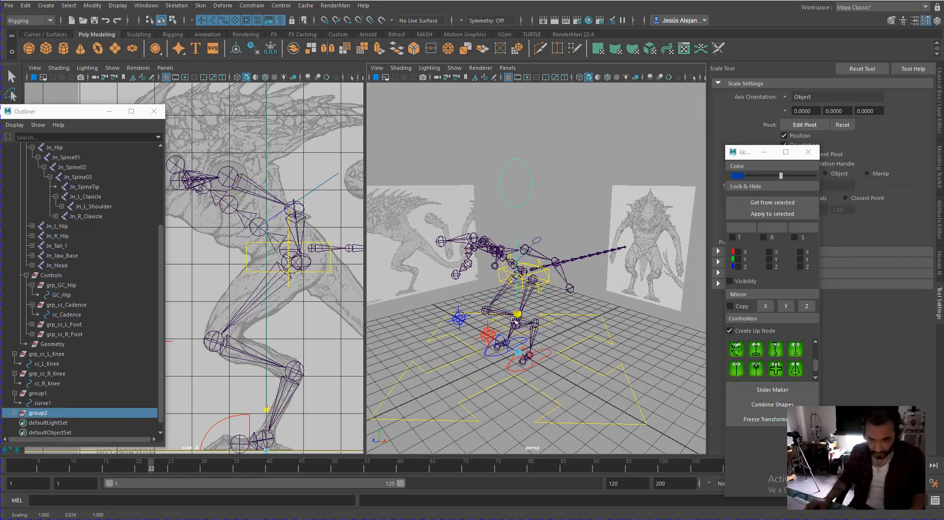
mouse_move(519, 353)
left_mouse_down()
mouse_move(505, 370)
mouse_move(366, 412)
left_mouse_up()
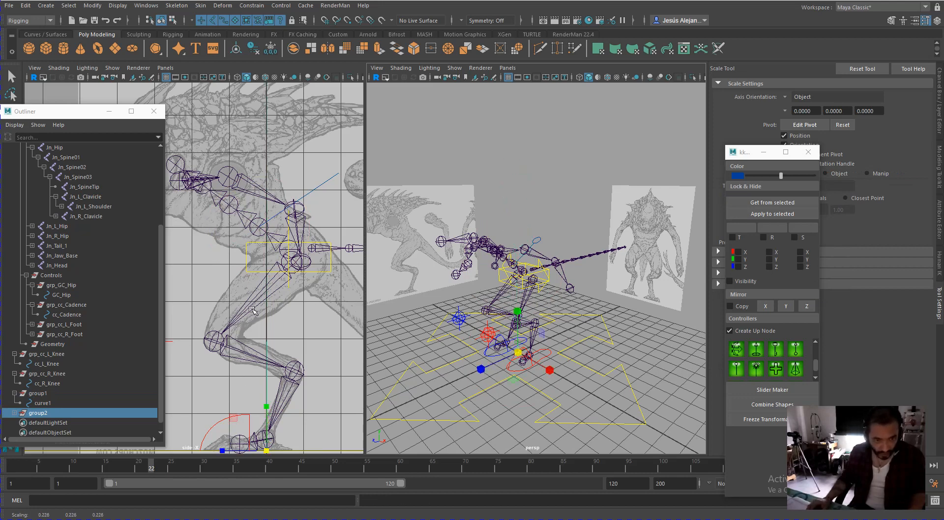
Snap group2 onto the next spine joint above group1's joint and freeze its transformations.
key("w")
key("v")
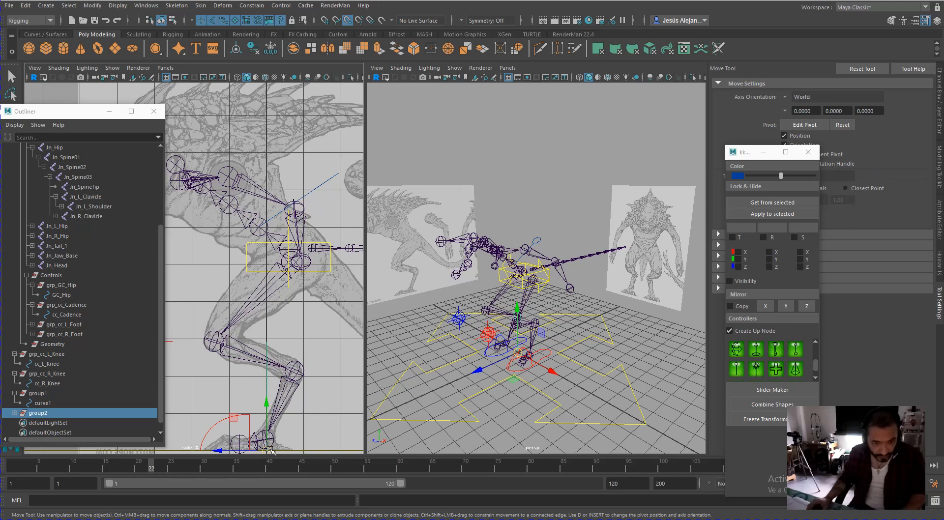
left_click_drag(270, 449, 229, 205)
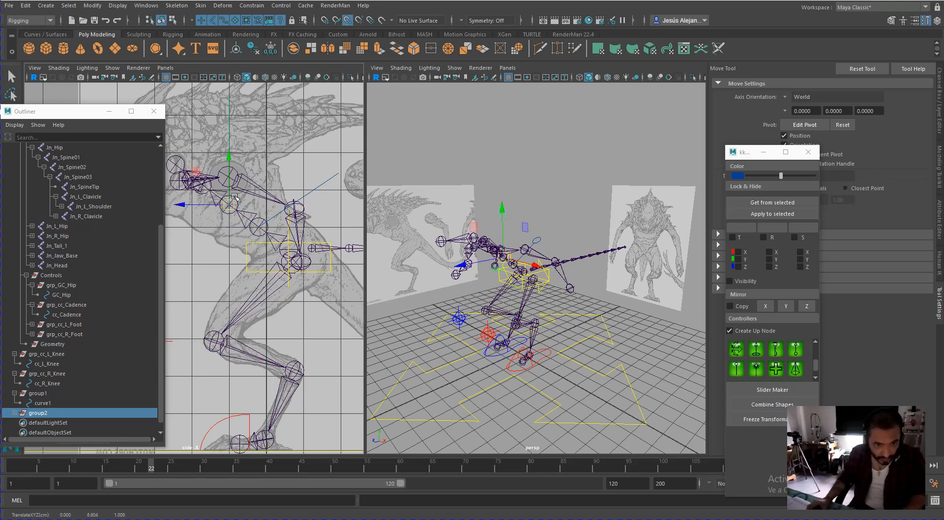
left_click(269, 50)
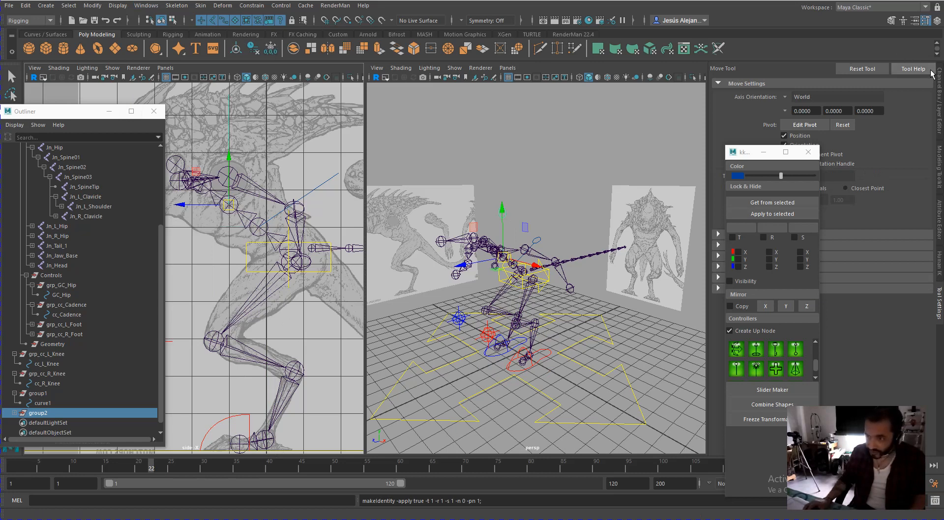
left_click(938, 100)
key("e")
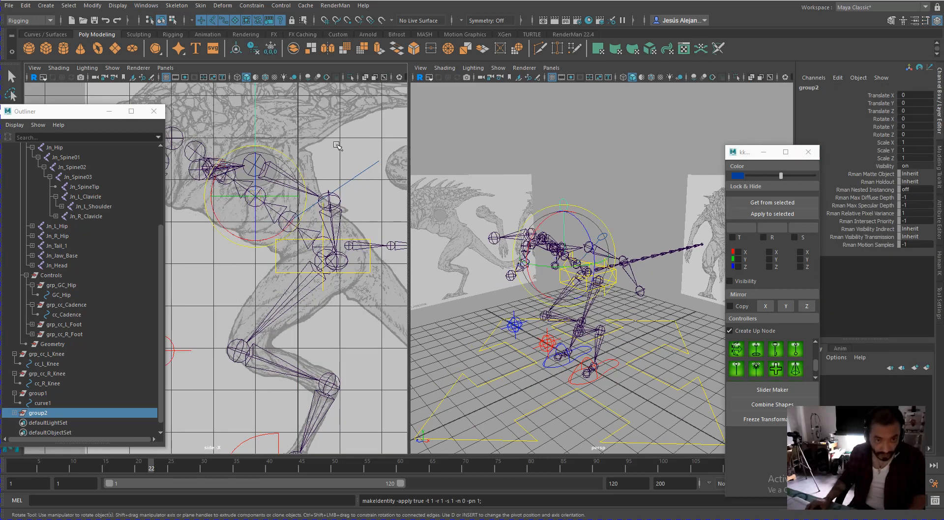
left_click_drag(267, 150, 302, 198)
key("ctrl+z")
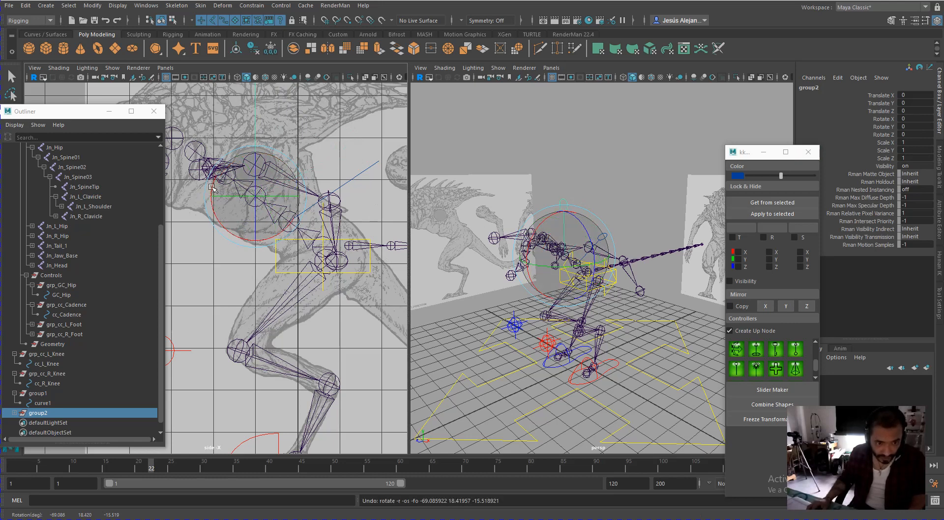
left_click_drag(213, 184, 241, 170)
key("ctrl+z")
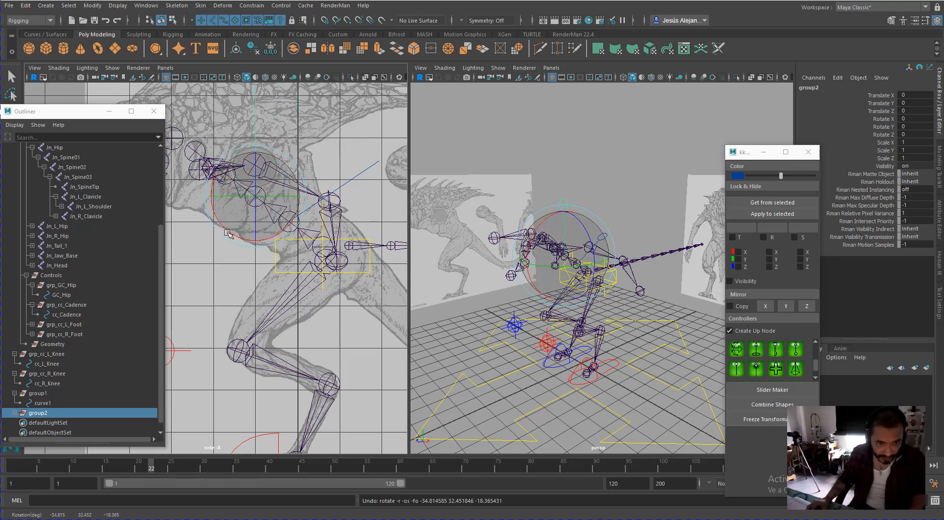
left_click_drag(229, 231, 216, 204)
key("ctrl+z")
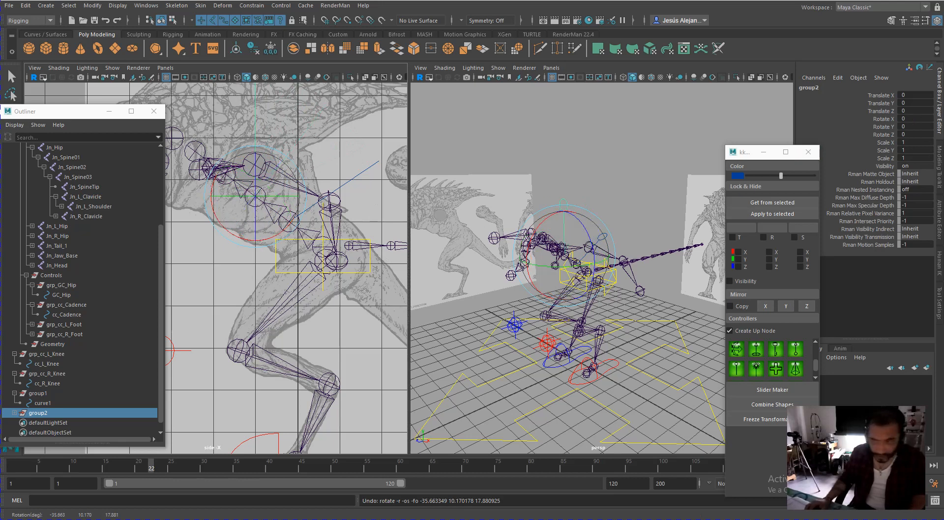
Tilt group2 backward by setting only its Rotate X to -60.
left_click(888, 120)
middle_click_drag(282, 235, 183, 227)
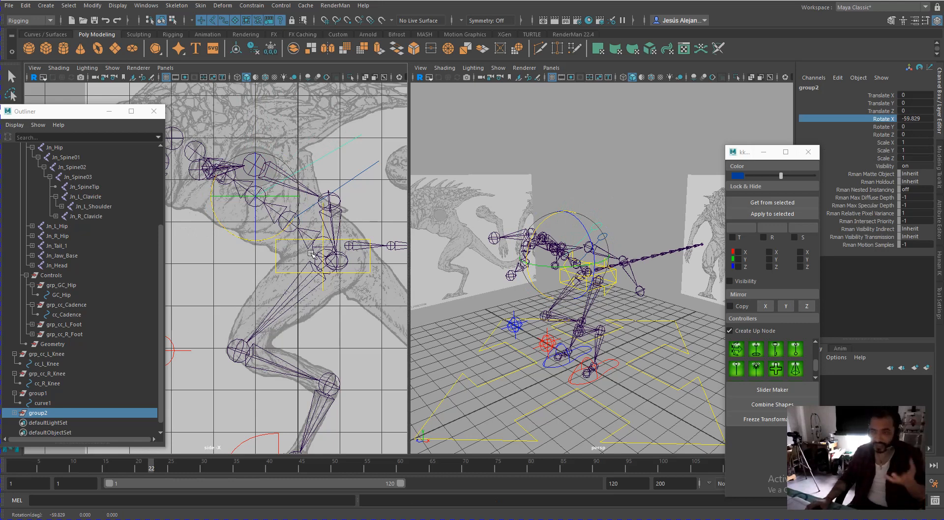
double_click(913, 119)
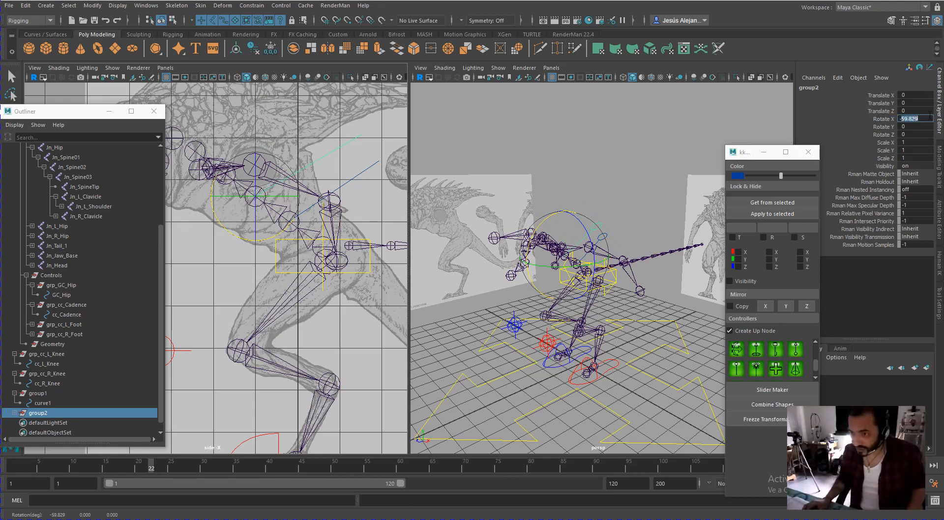
type("-60")
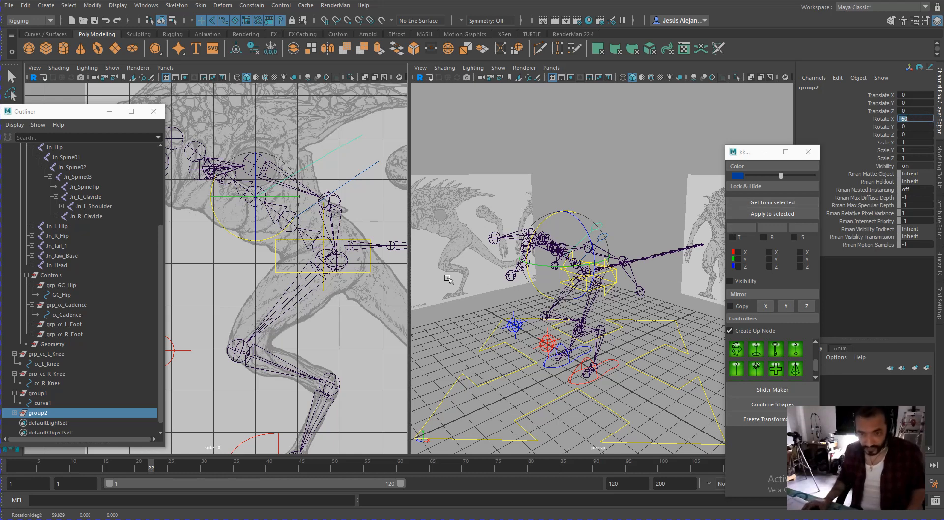
Expand group2 and compare its rotation values and axes with those of its child curve2.
left_click(14, 413)
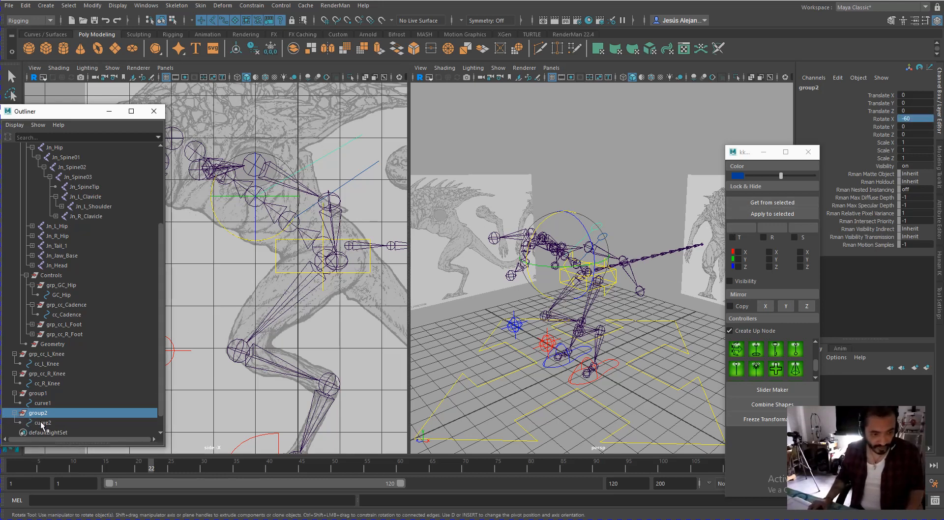
left_click(42, 424)
left_click_drag(595, 243, 570, 293, "alt")
left_click(47, 414)
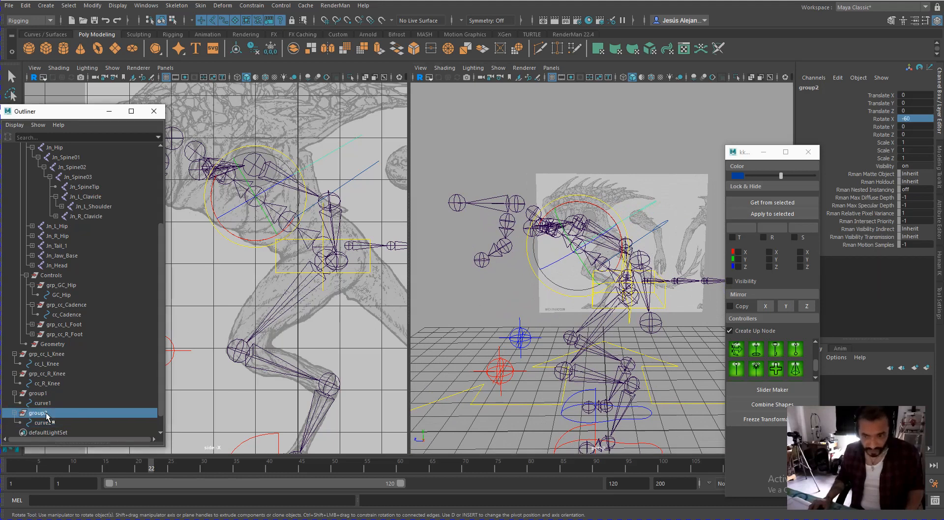
left_click(51, 425)
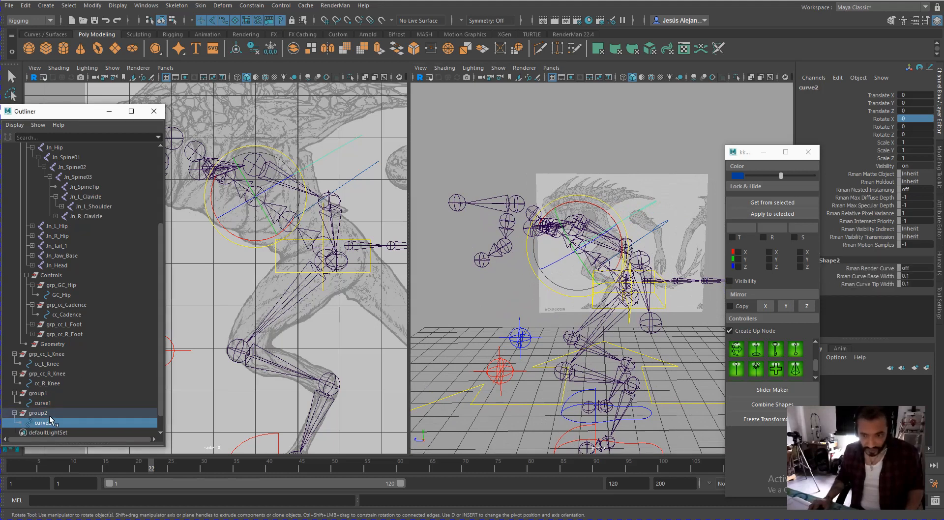
left_click(50, 414)
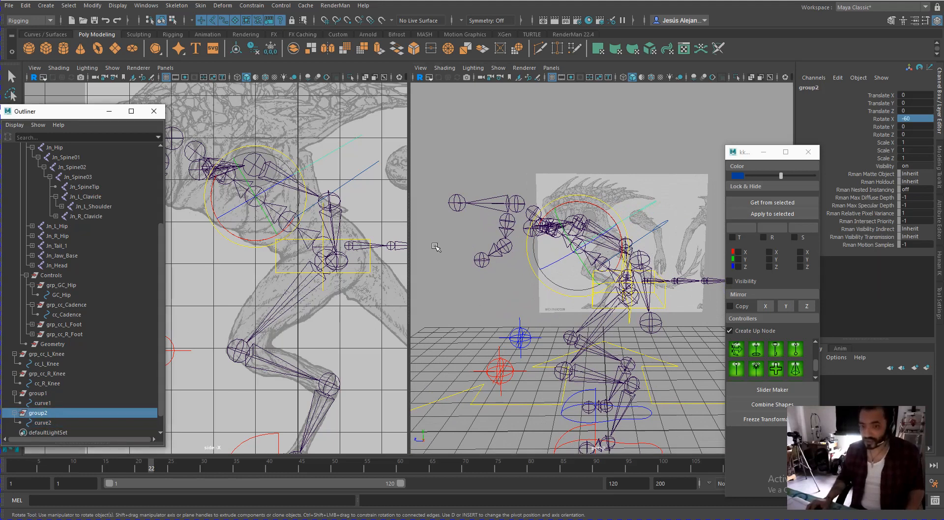
left_click(41, 423)
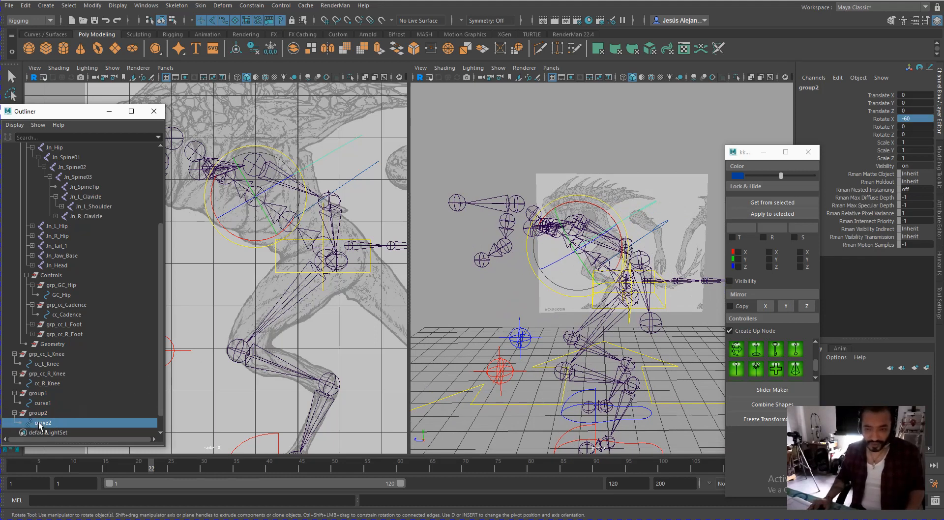
left_click(44, 413)
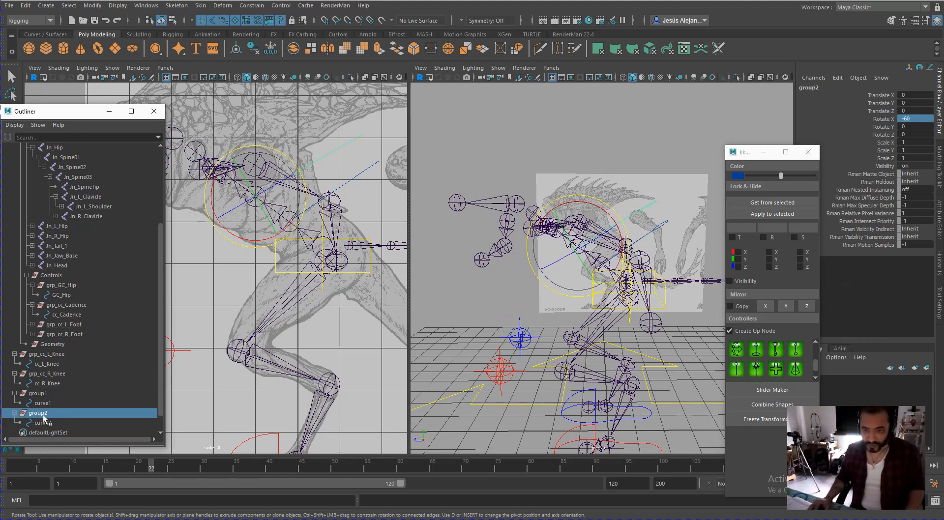
Switch between group2 and its child curve2 to check the curve's clean rotation values and tilted axes against the spine.
left_click(43, 423)
left_click(43, 414)
left_click(43, 424)
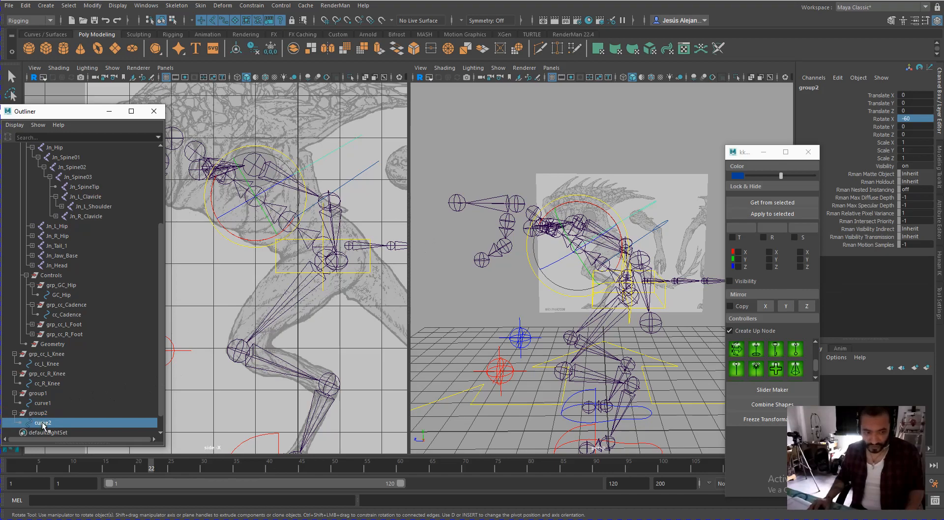
left_click_drag(613, 207, 583, 233, "alt")
left_click_drag(664, 207, 439, 193, "alt")
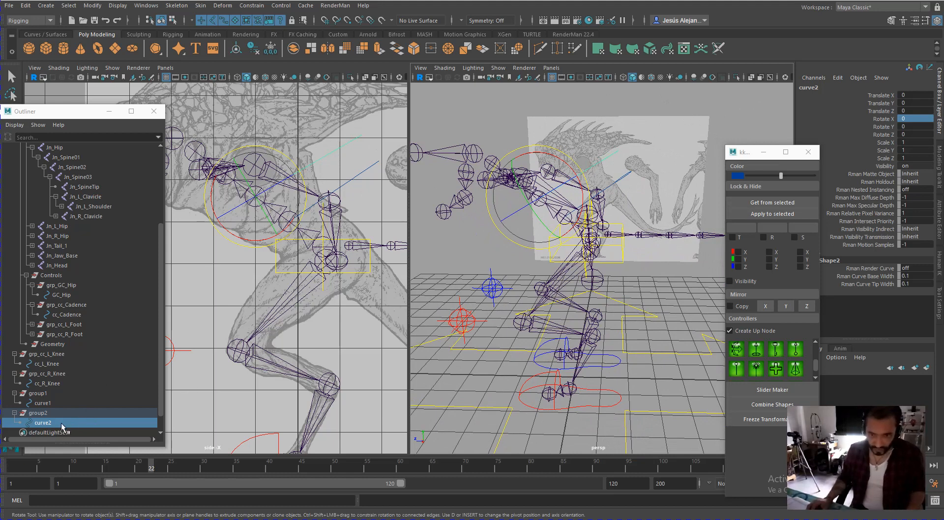
Rename curve1 to cc_Spine01 and its parent group1 to grp_cc_Spine01.
double_click(44, 404)
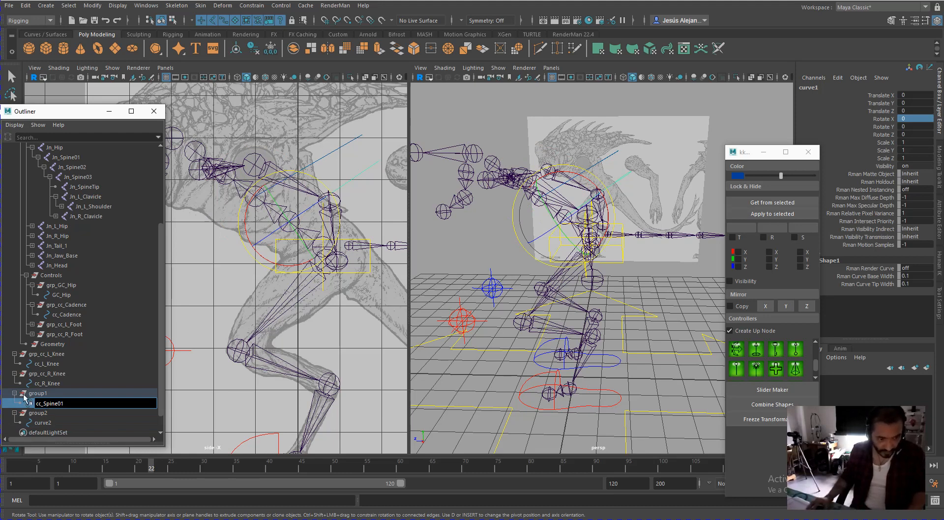
key("ctrl+a")
key("ctrl+c")
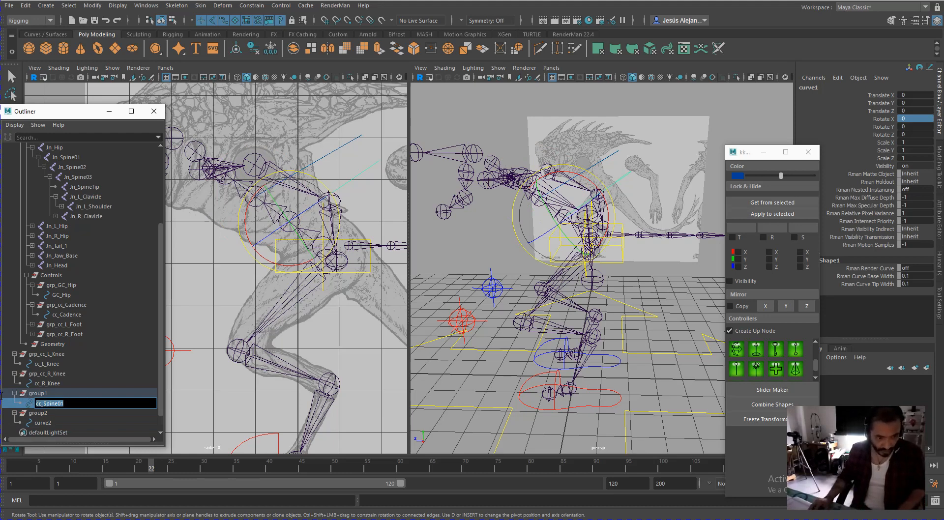
double_click(44, 394)
type("gr")
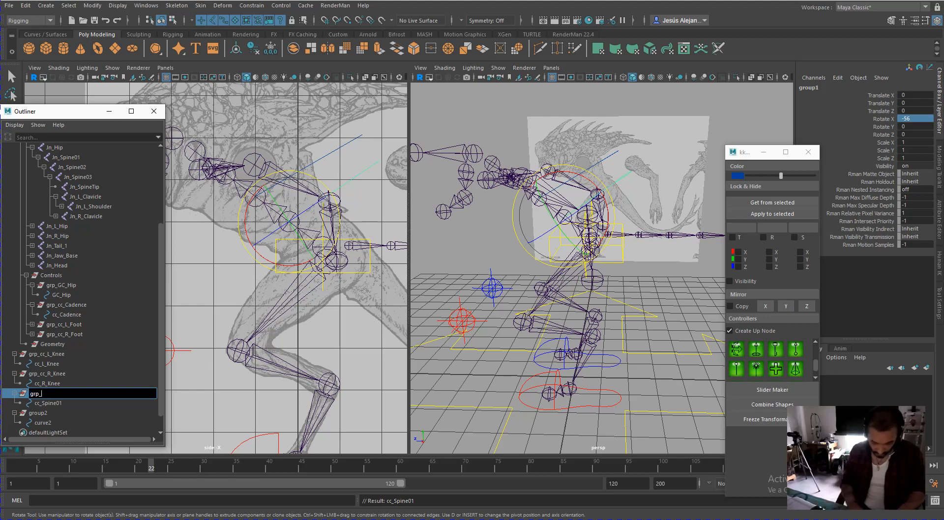
type("p_")
key("ctrl+v")
key("Return")
Rename curve2 to cc_Spine02 and its parent group2 to grp_cc_Spine02.
left_click(49, 423)
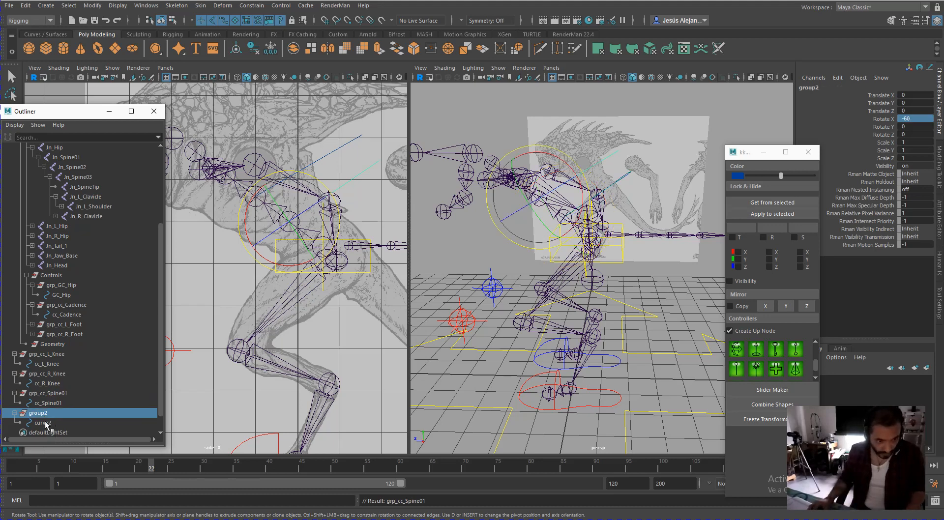
double_click(49, 424)
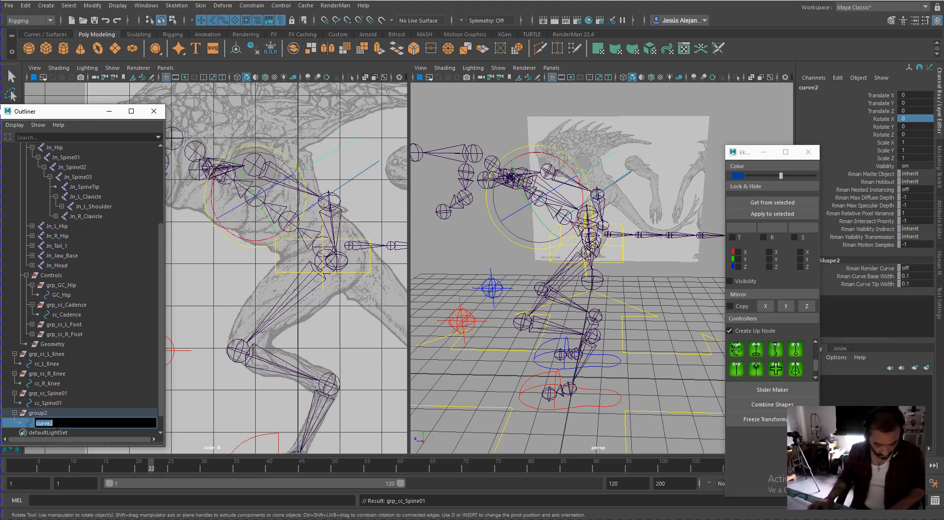
key("ctrl+v")
type("2")
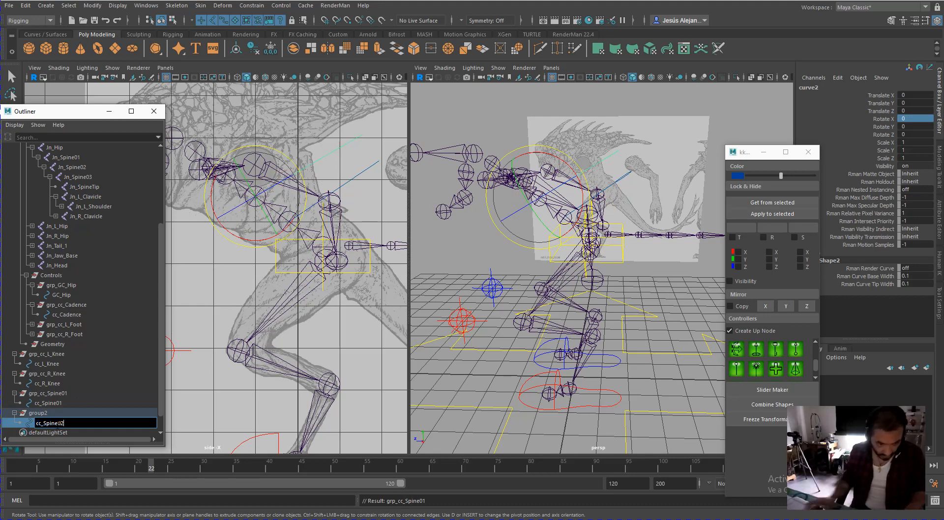
double_click(43, 414)
type("grp")
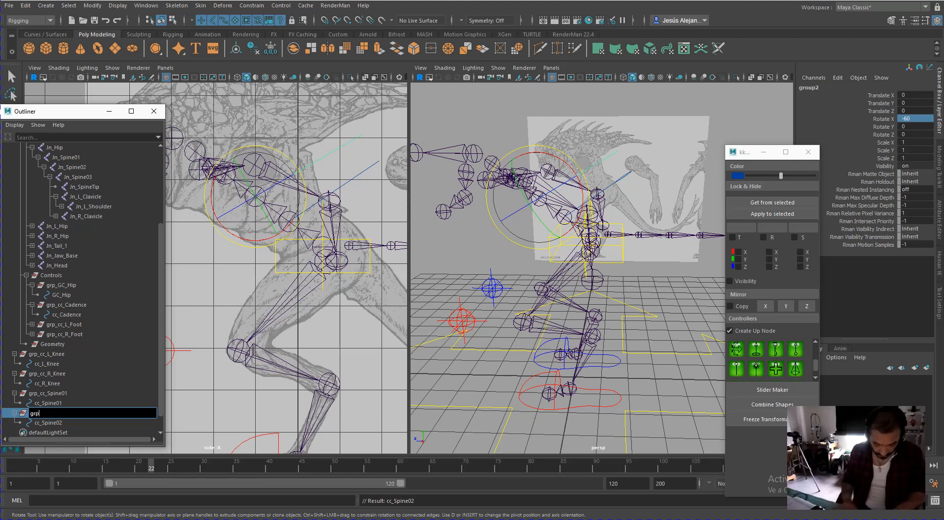
type("_")
type("cc_Spine02")
key("Return")
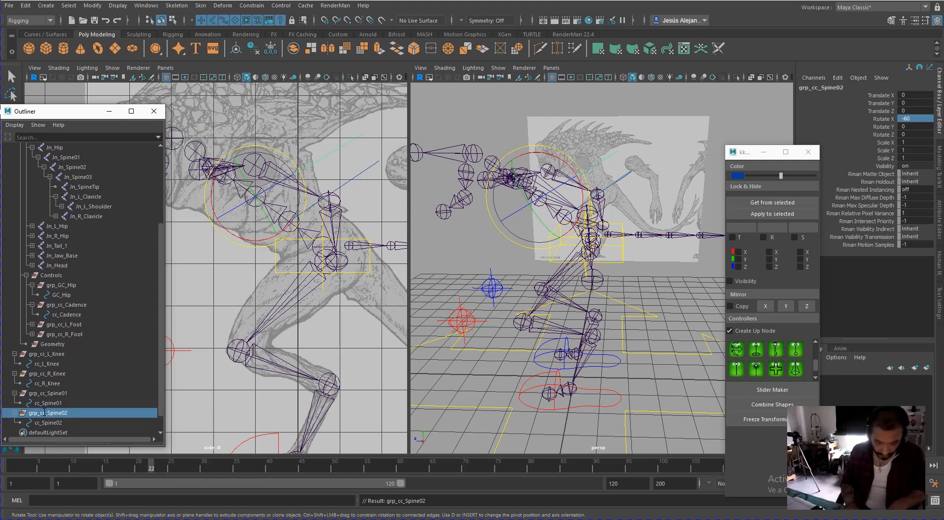
Parent grp_cc_L_Knee, grp_cc_R_Knee, grp_cc_Spine01 and grp_cc_Spine02 under the Controls group, then clear the selection.
left_click(63, 394)
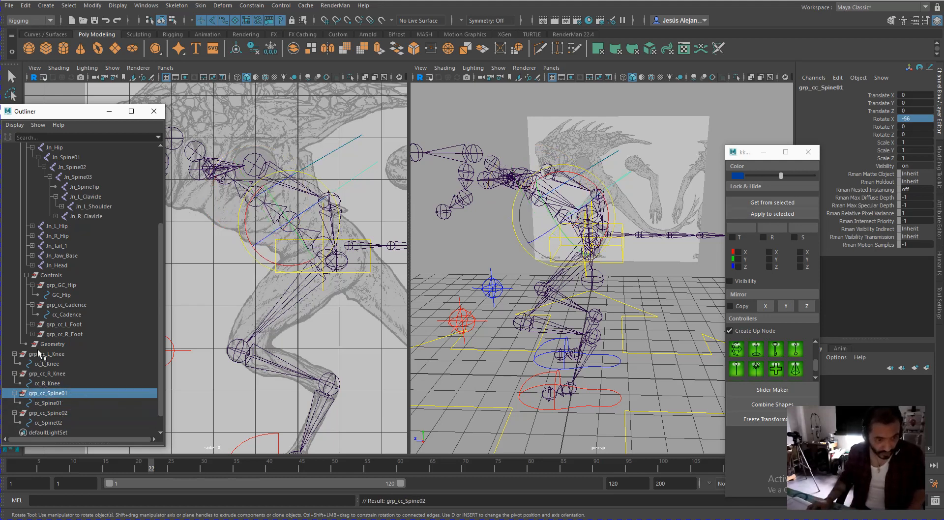
left_click(49, 354)
left_click_drag(55, 282, 54, 276)
left_click(59, 364)
left_click_drag(56, 374, 60, 342)
left_click_drag(60, 280, 60, 279)
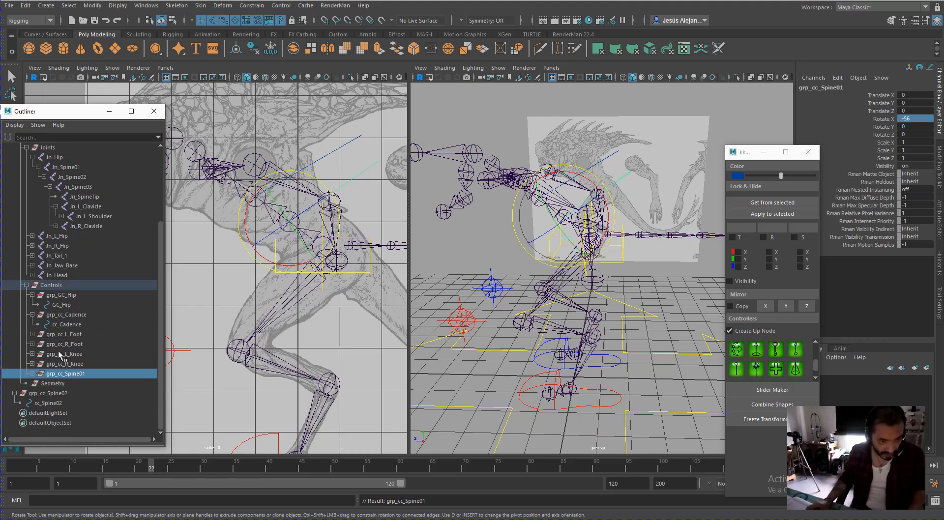
left_click_drag(44, 396, 57, 397)
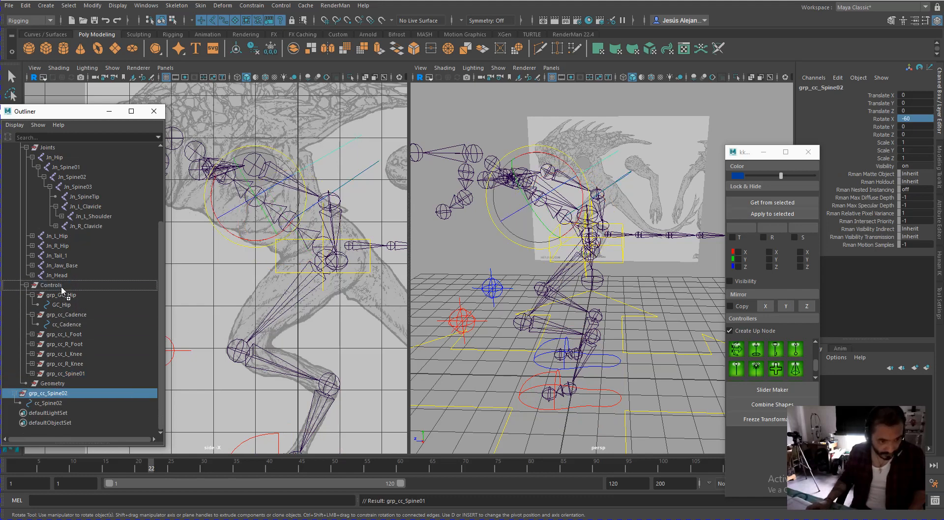
middle_click_drag(61, 287, 61, 287)
left_click(493, 250)
Enable drawing overrides on the cc_Spine01 curve shape and set its index color to yellow.
left_click_drag(514, 260, 557, 274, "alt")
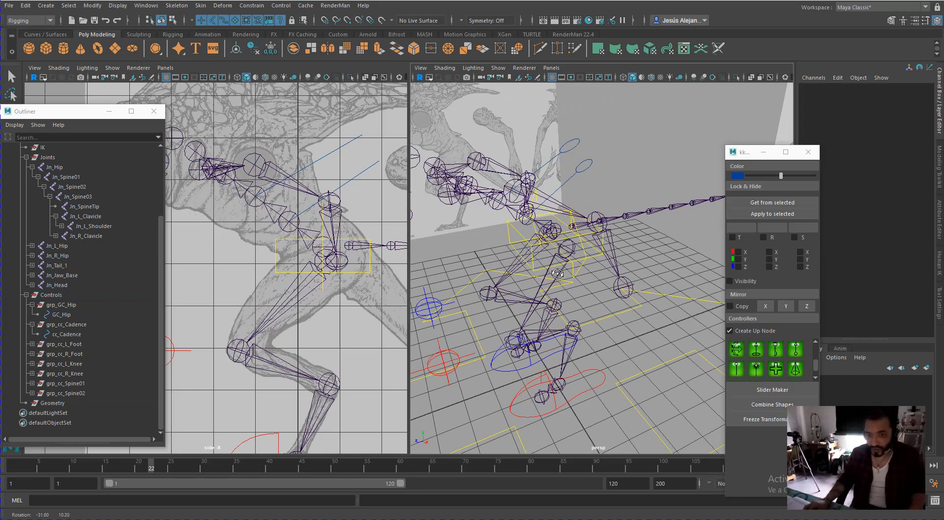
left_click(589, 162)
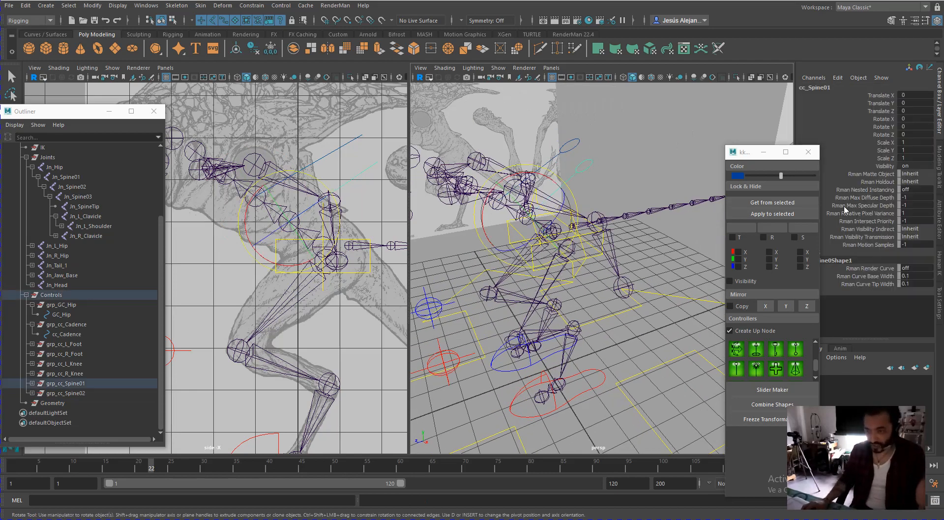
left_click(940, 225)
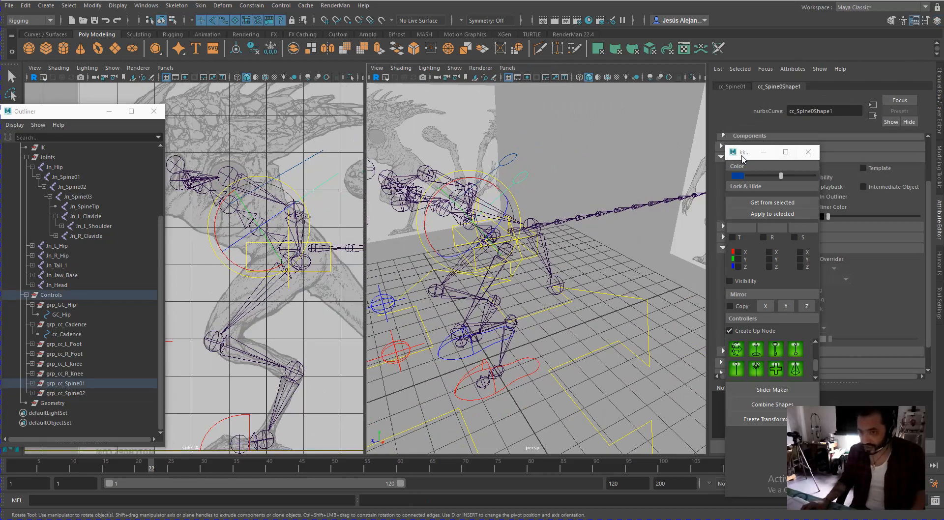
left_click_drag(752, 152, 639, 173)
left_click(807, 261)
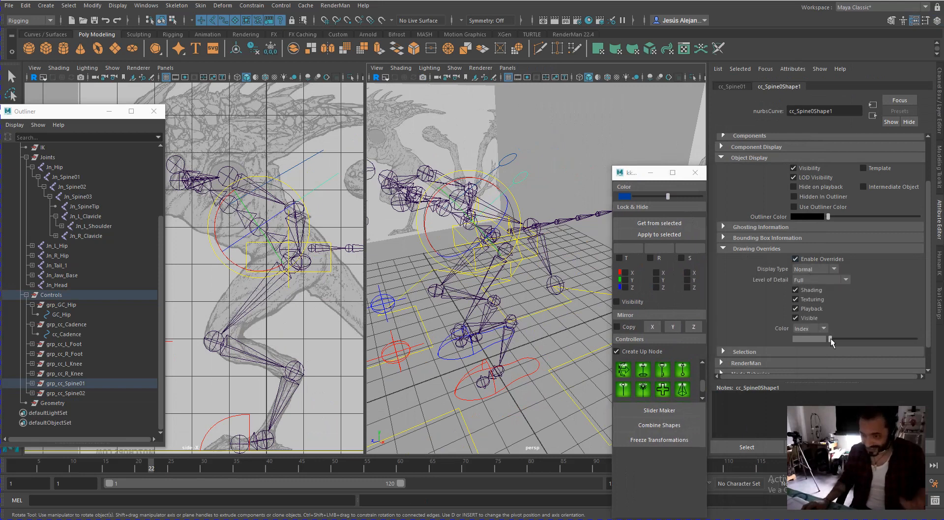
left_click_drag(830, 339, 877, 339)
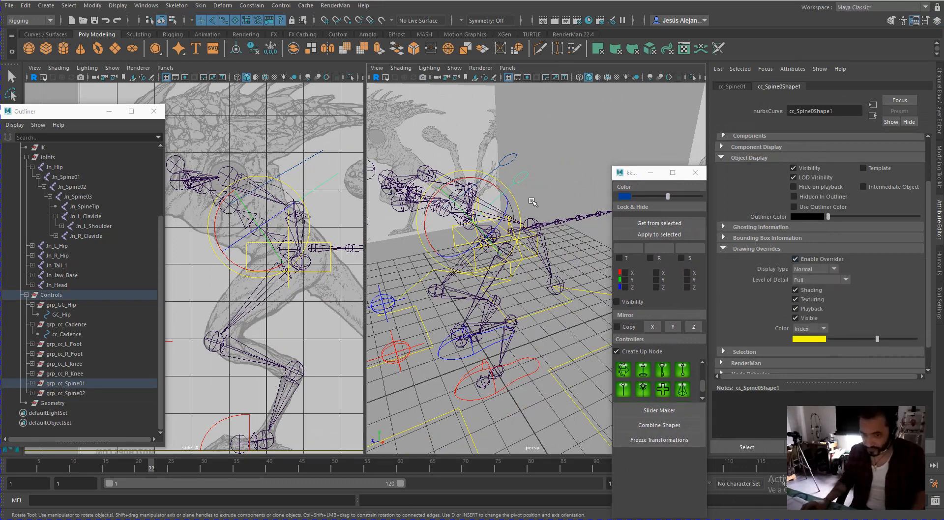
Enable drawing overrides on the cc_Spine02 curve shape and give it the same yellow index color.
left_click(512, 154)
left_click(810, 260)
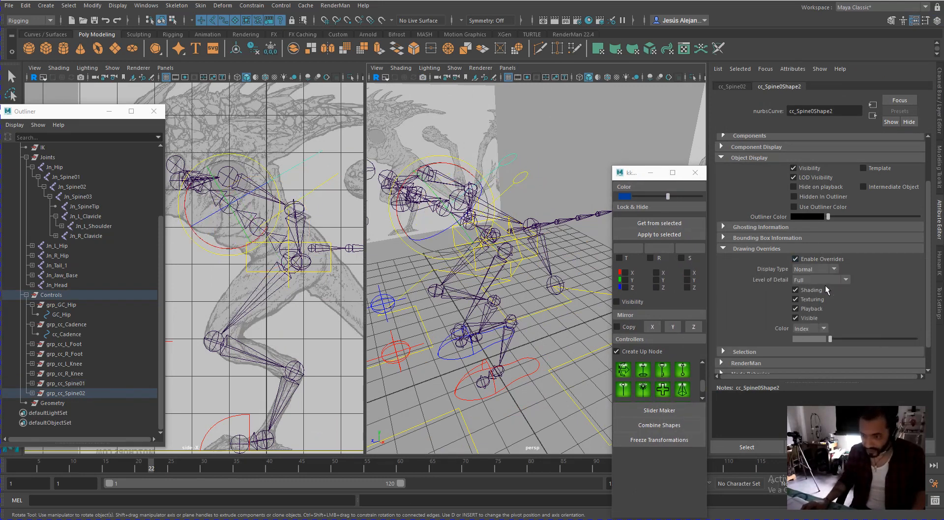
left_click_drag(831, 339, 876, 337)
left_click(592, 144)
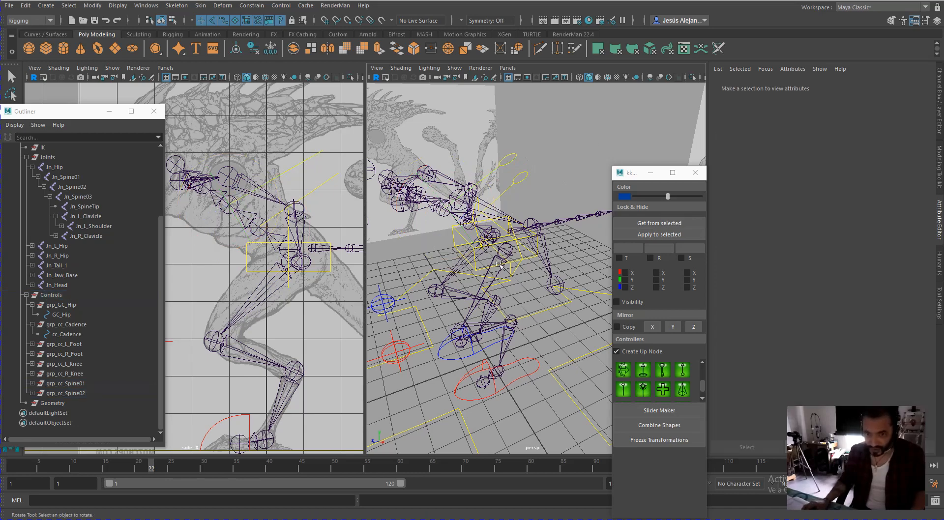
Review the yellow spine controllers from several angles and save the scene.
left_click_drag(501, 268, 490, 155, "alt")
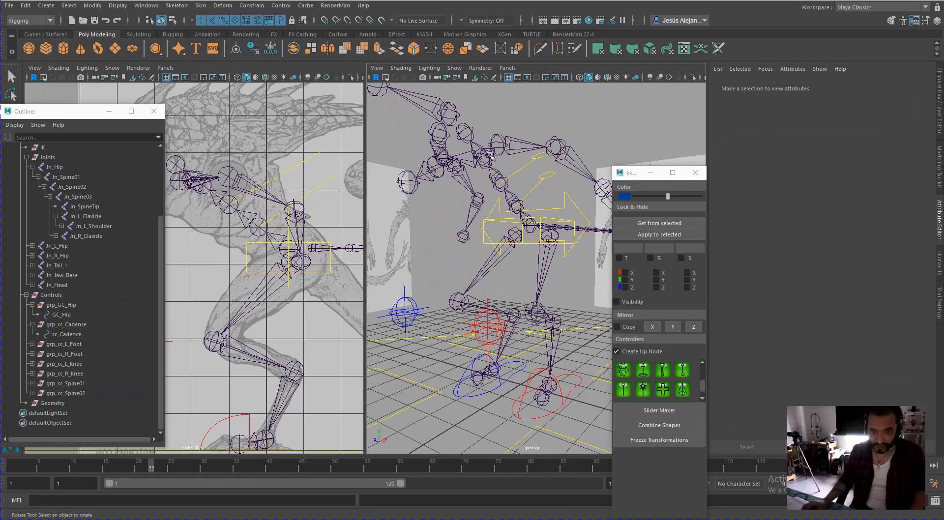
left_click_drag(575, 202, 460, 154, "alt")
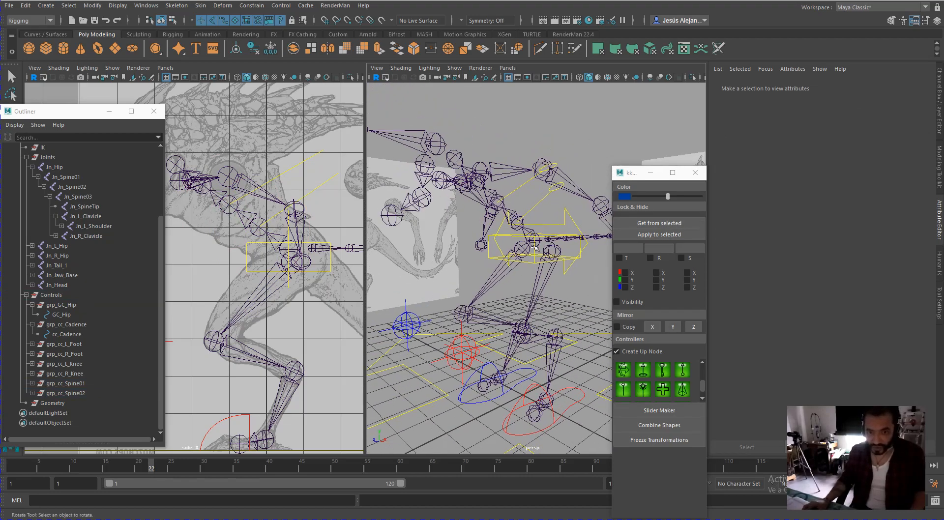
left_click_drag(534, 246, 484, 155, "alt")
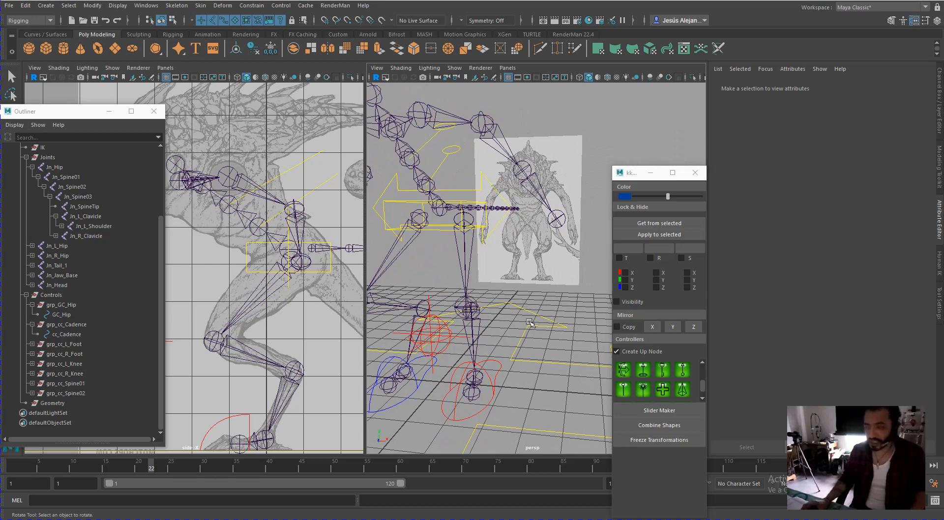
left_click_drag(509, 275, 493, 223, "alt")
left_click(94, 21)
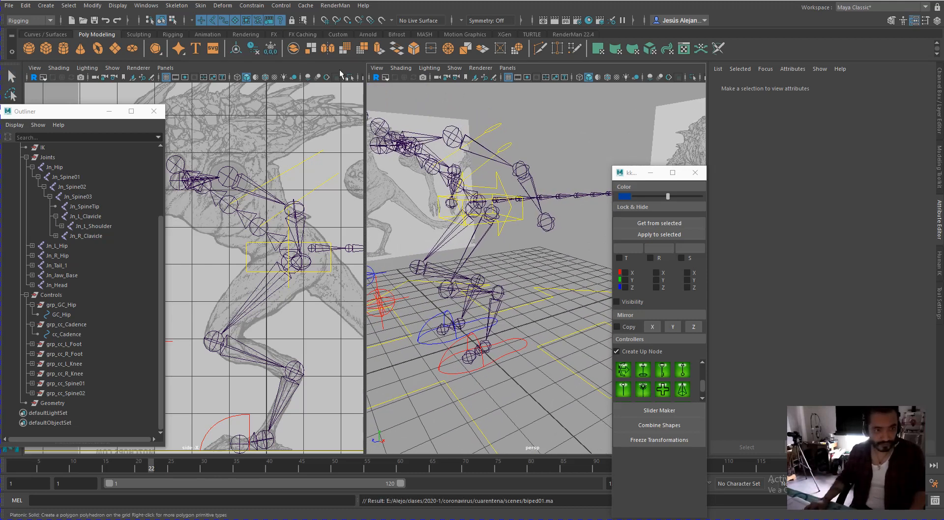